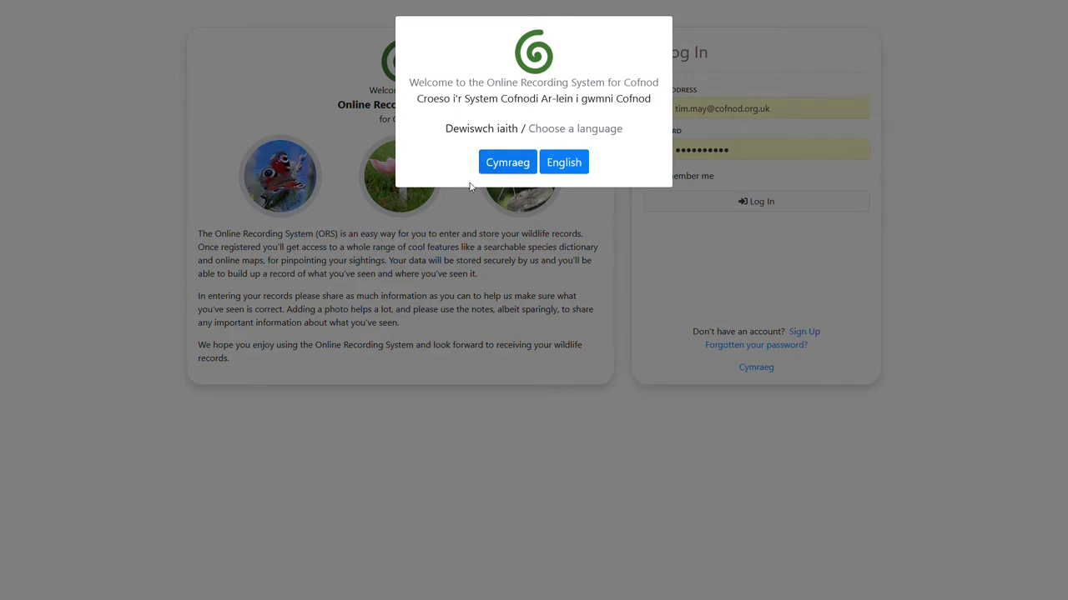
Pick English in the language welcome dialog to reach the log-in page.
{"action": "left_click", "coordinate": [572, 166]}
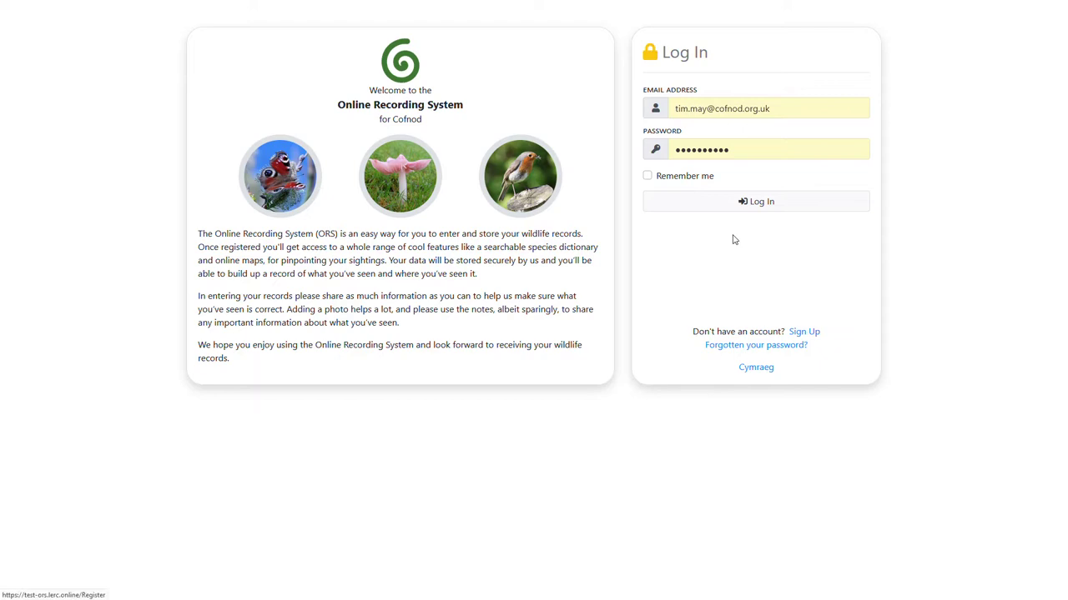
Log in with the pre-filled email and password.
{"action": "left_click", "coordinate": [756, 204]}
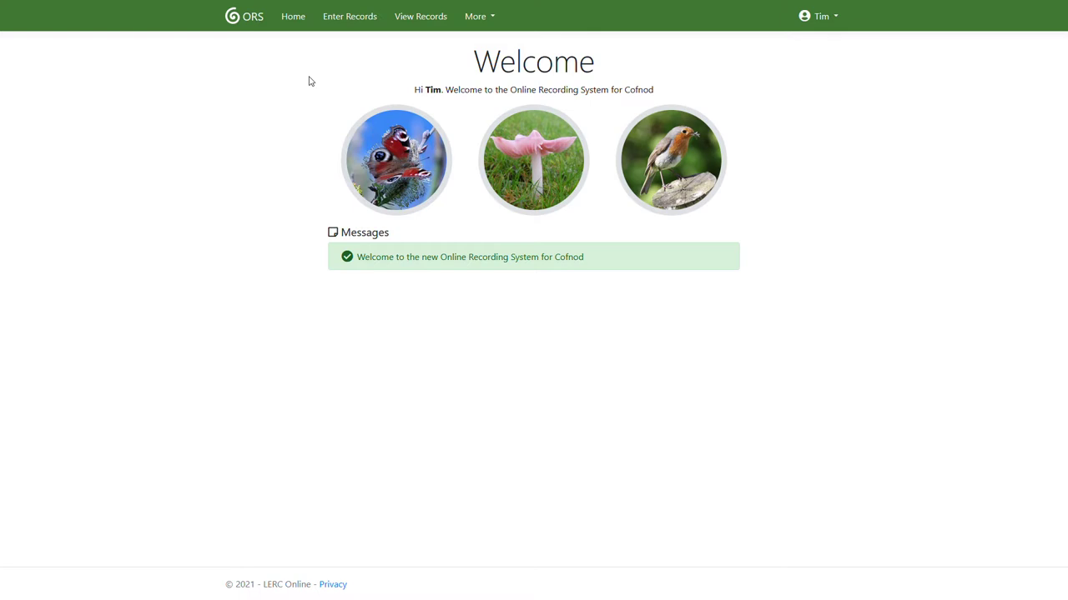
Open Enter Records to list the Standard Entry, Hedgehog and Alien projects.
{"action": "left_click", "coordinate": [350, 18]}
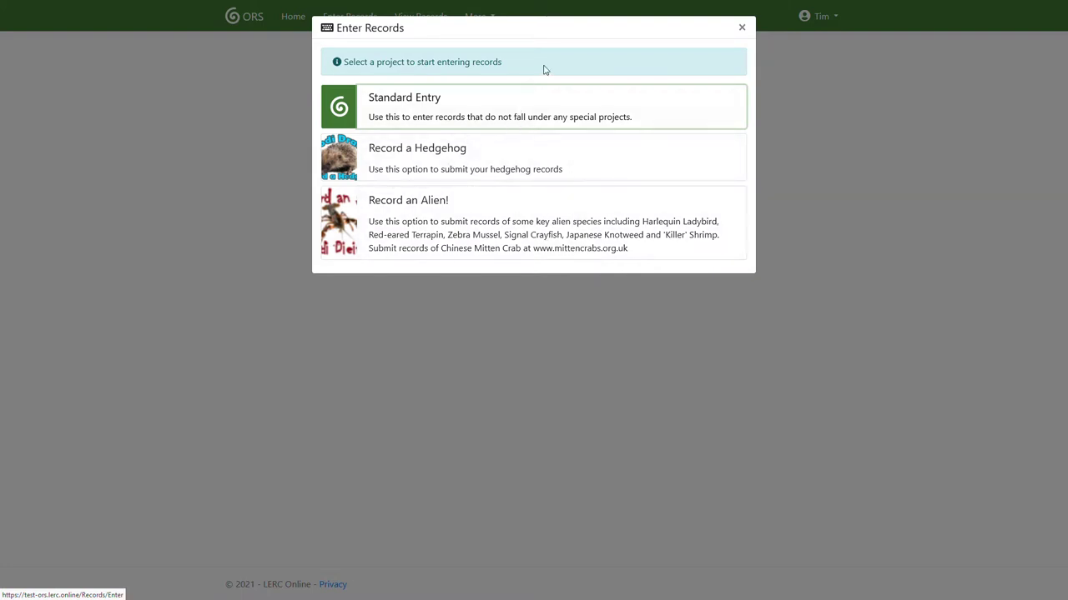
Start a Standard Entry record and let its form and records table load.
{"action": "left_click", "coordinate": [508, 110]}
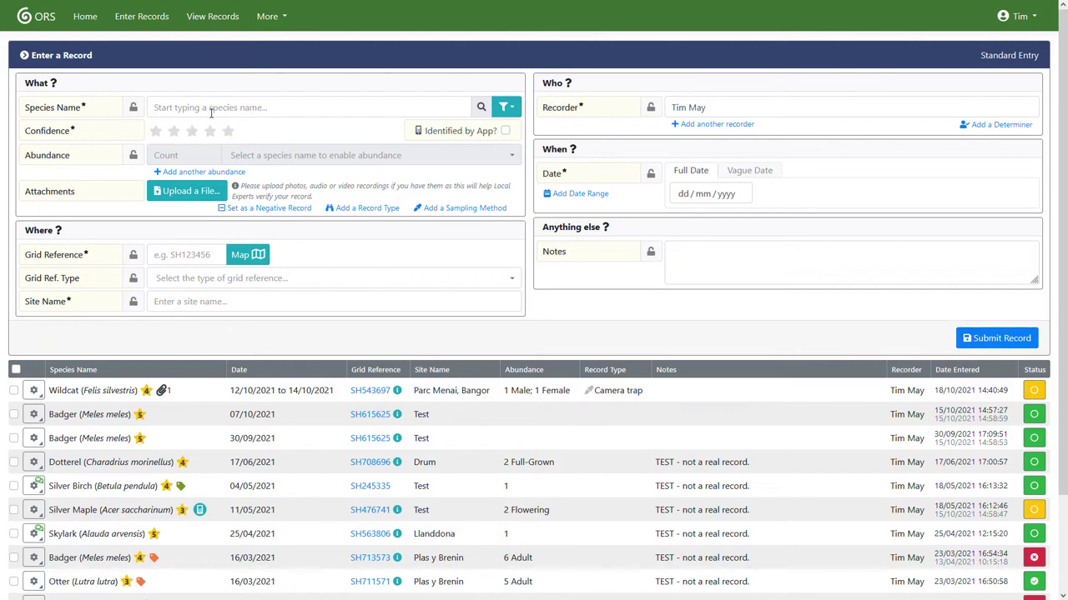
Search 'redsha' as the species and filter matches by Bird, Flowering Plant and Moss.
{"action": "left_click", "coordinate": [207, 111]}
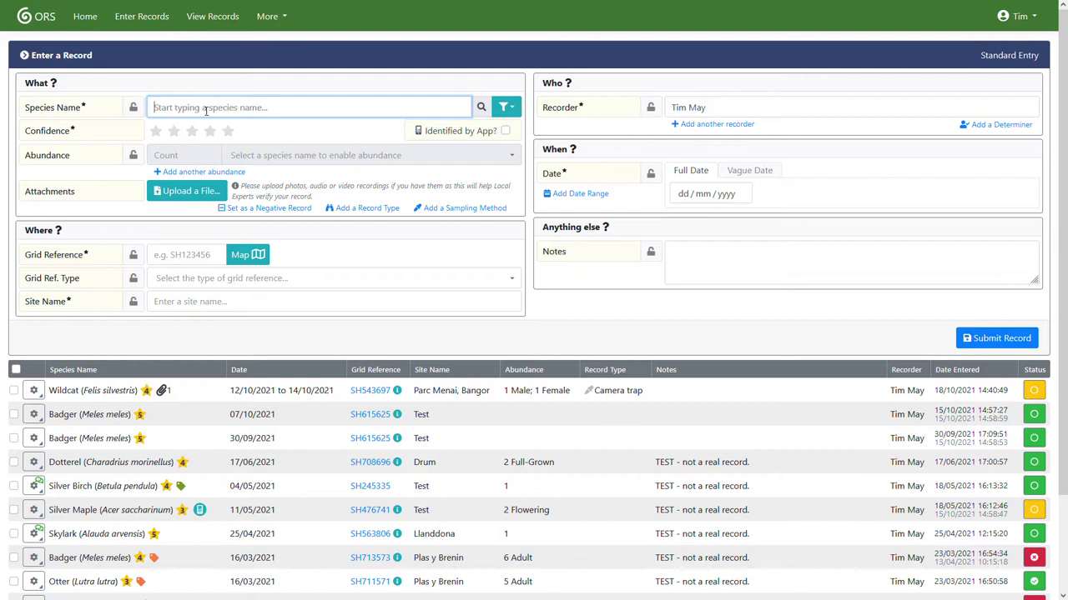
{"action": "type", "text": "redshank"}
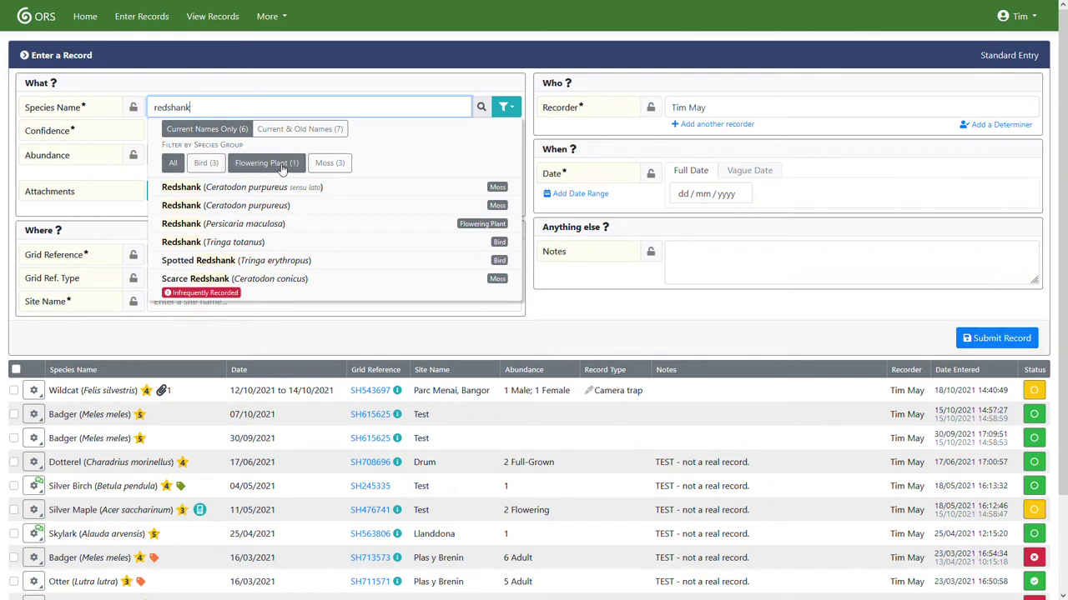
{"action": "left_click", "coordinate": [219, 166]}
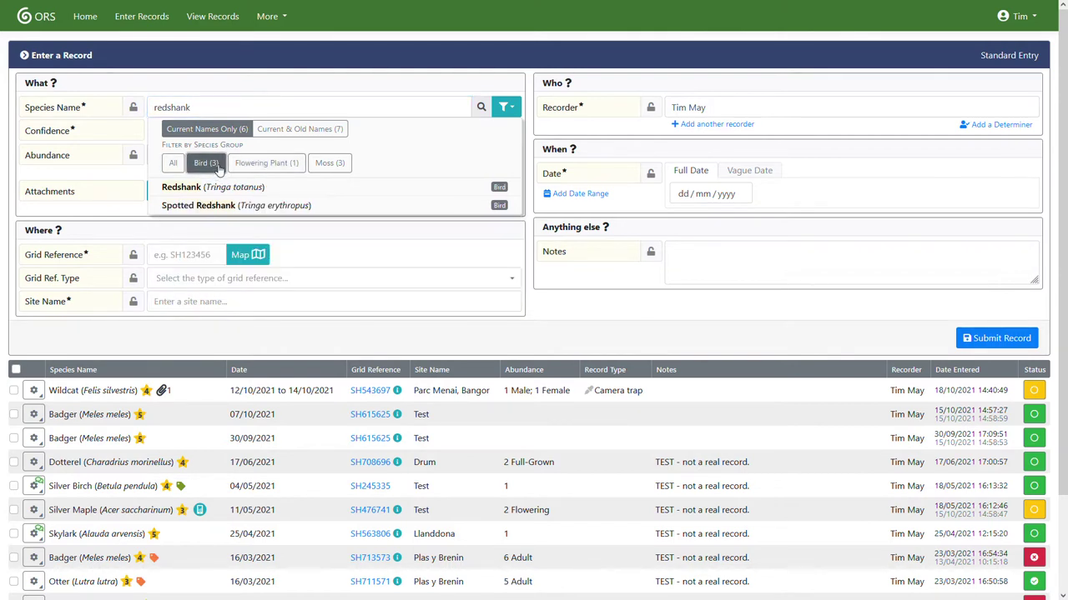
{"action": "left_click", "coordinate": [278, 167]}
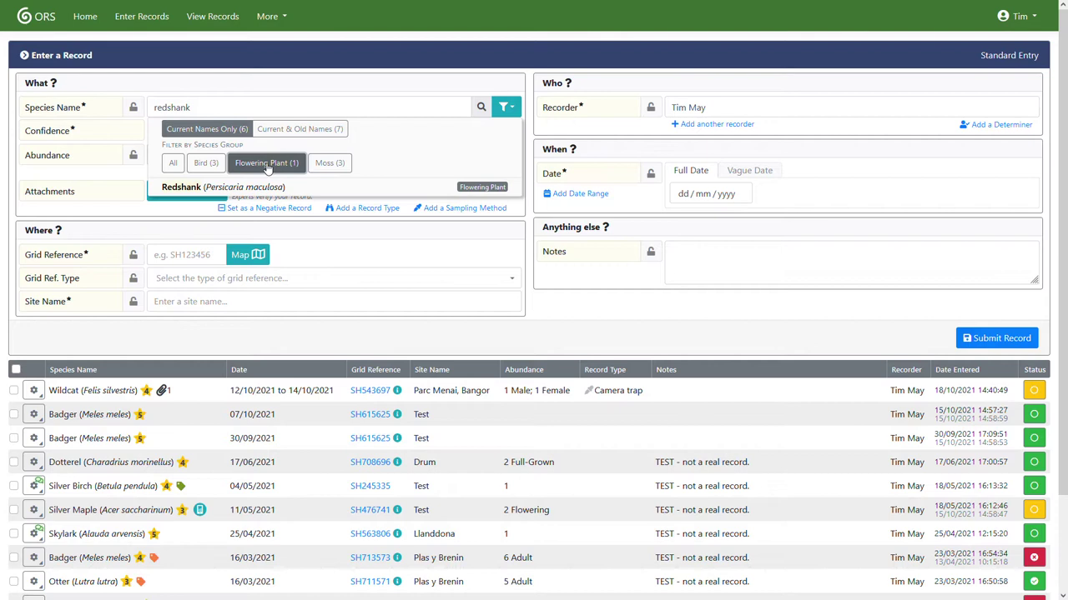
{"action": "left_click", "coordinate": [325, 164]}
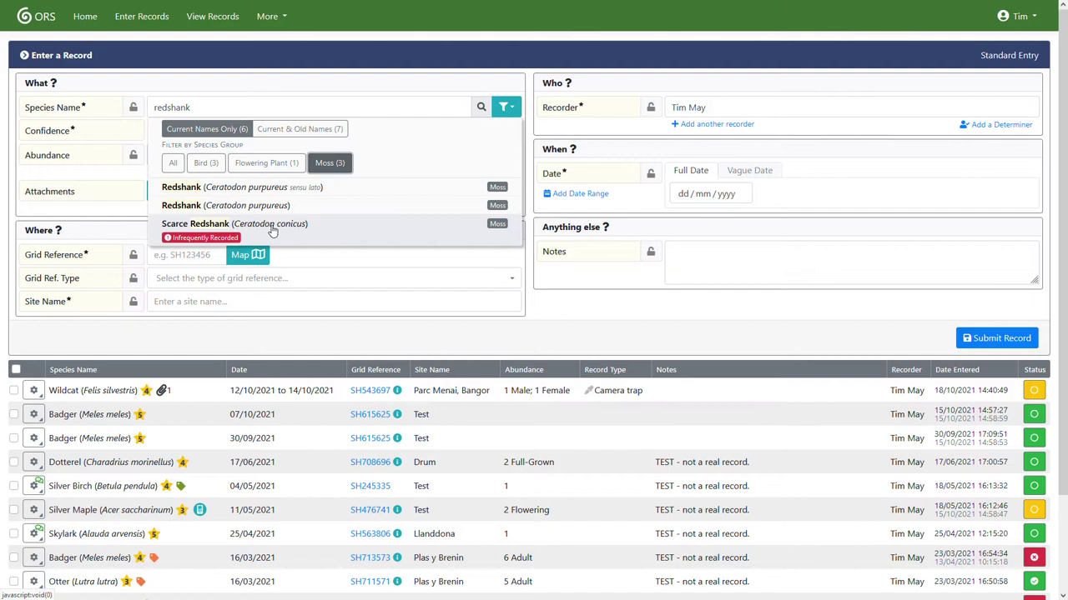
Try 'titw', then search 'wildca' and select Wildcat (Felis silvestris).
{"action": "left_click", "coordinate": [226, 114]}
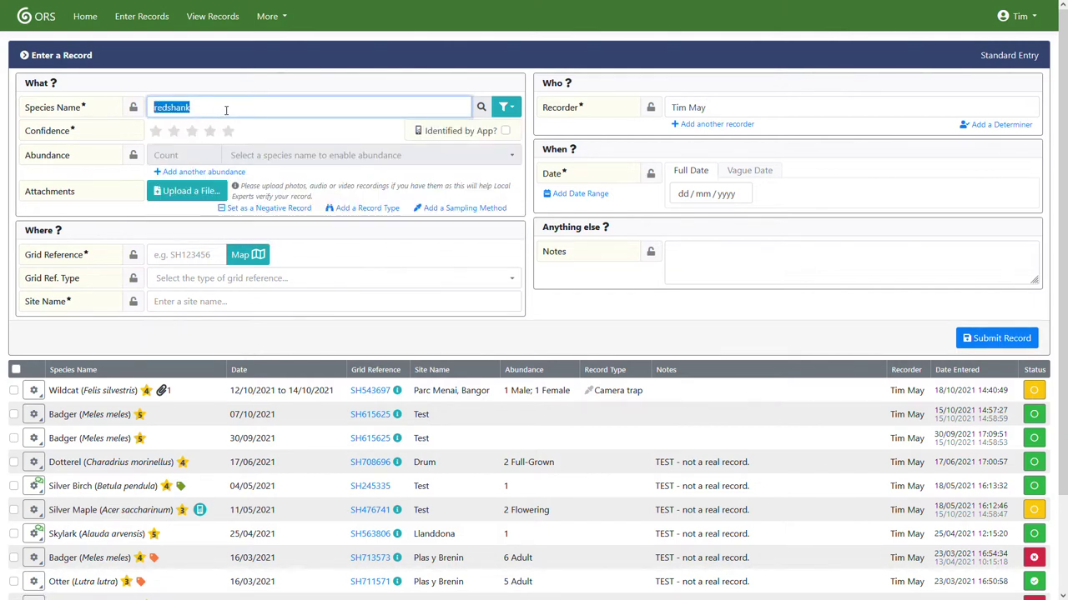
{"action": "type", "text": "titw"}
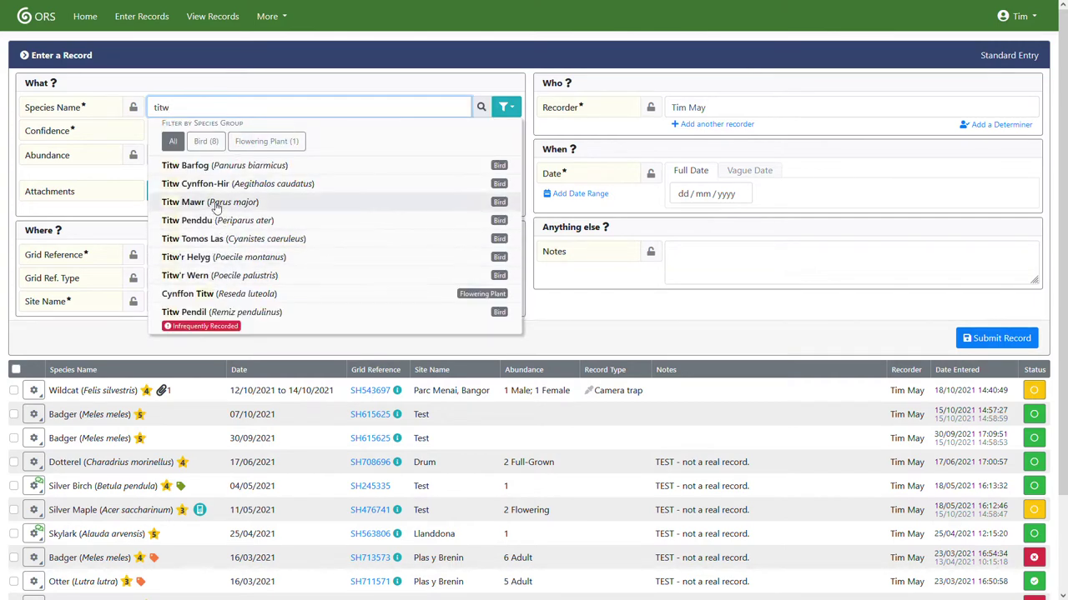
{"action": "double_click", "coordinate": [201, 108]}
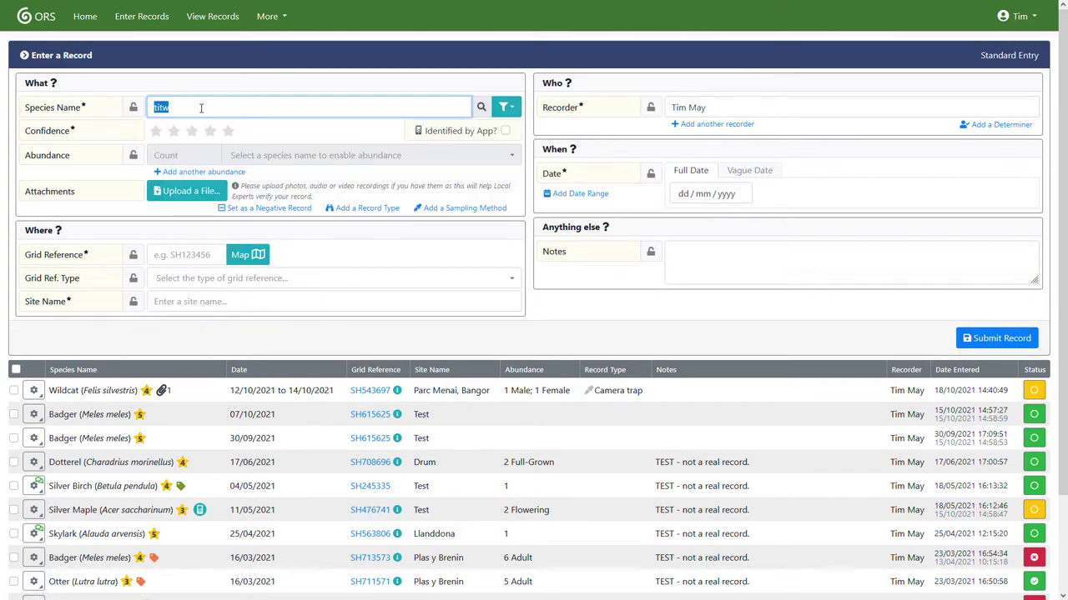
{"action": "type", "text": "wildcat"}
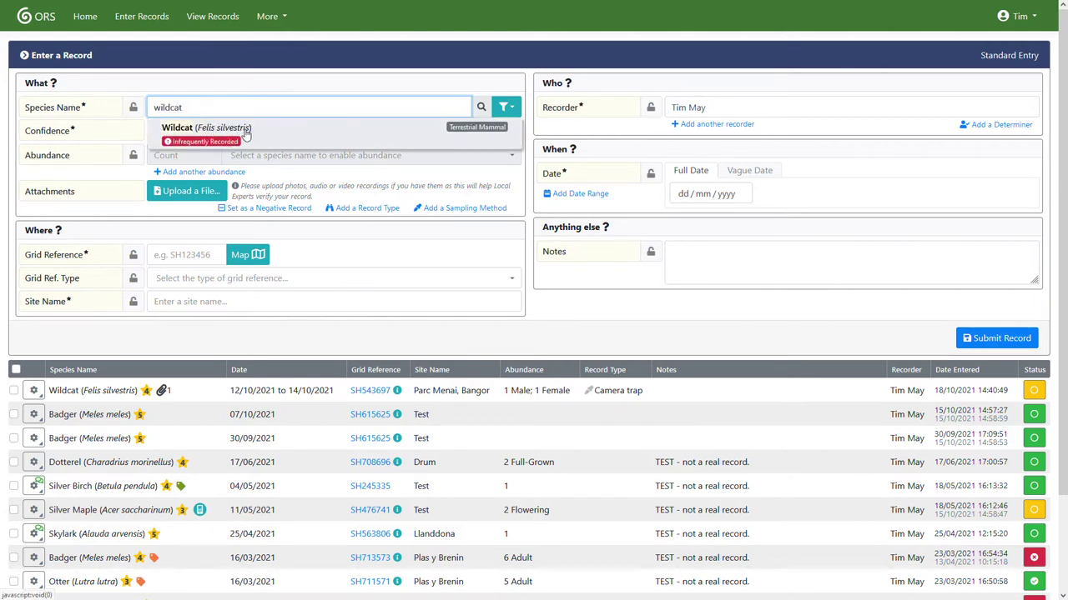
{"action": "left_click", "coordinate": [246, 132]}
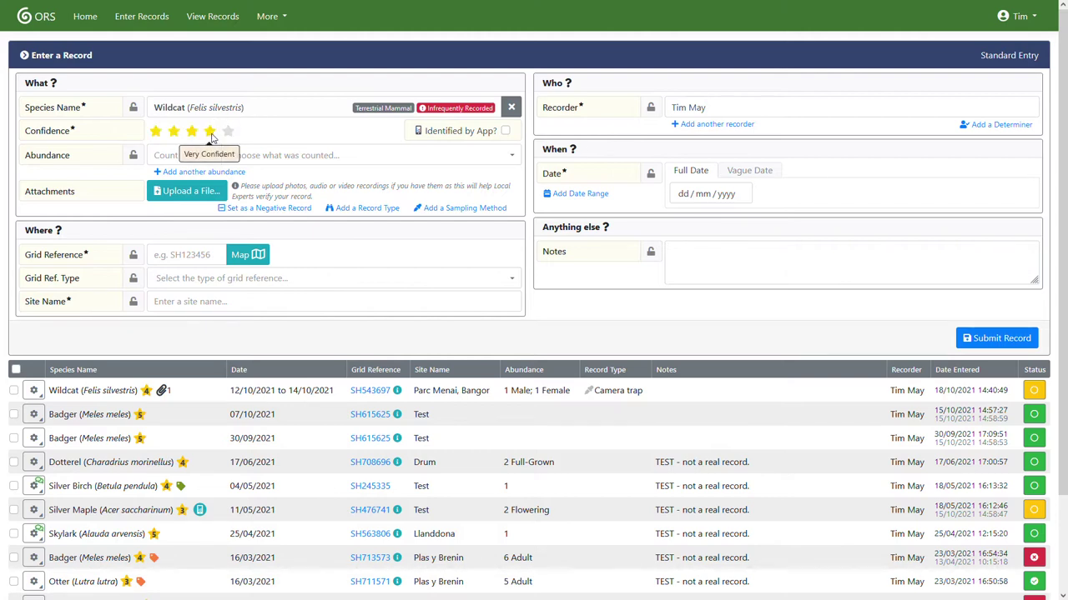
Rate identification confidence as Certain (five stars) and try the Identified by App? checkbox.
{"action": "left_click", "coordinate": [229, 136]}
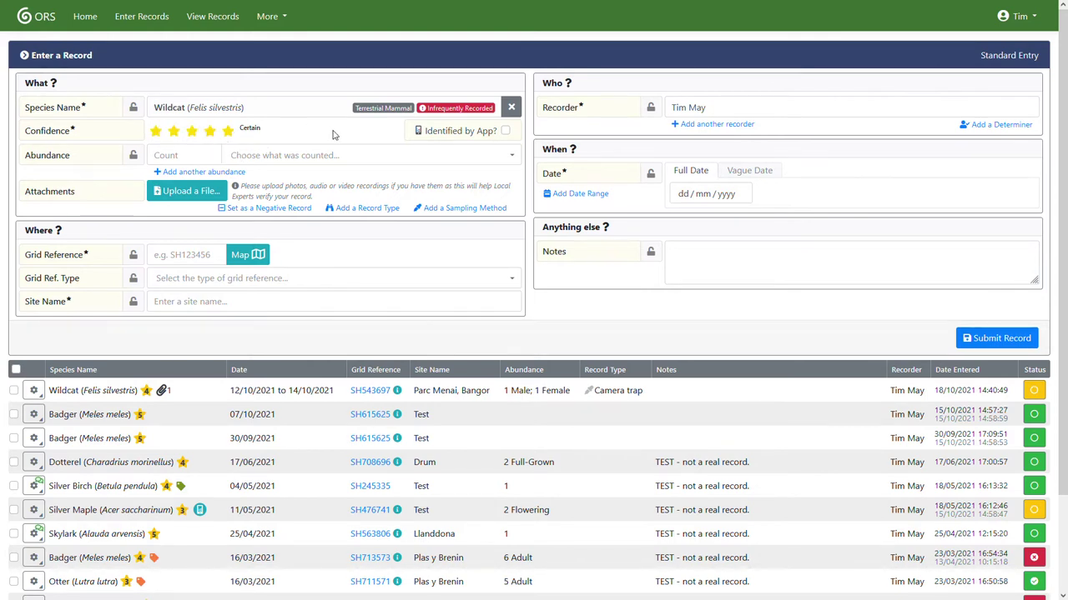
{"action": "mouse_move", "coordinate": [456, 132]}
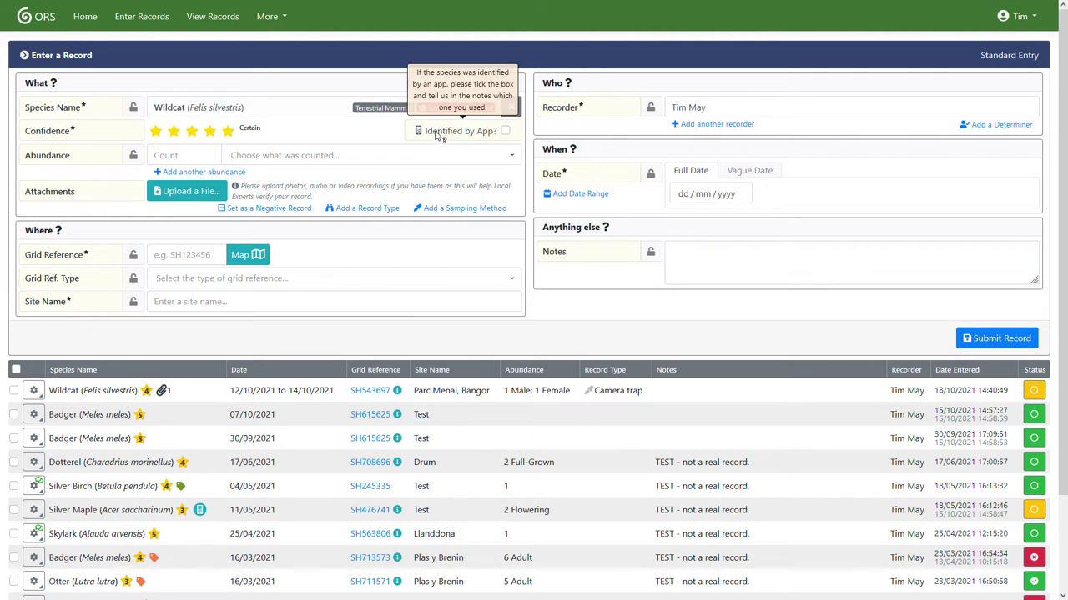
{"action": "left_click", "coordinate": [439, 136]}
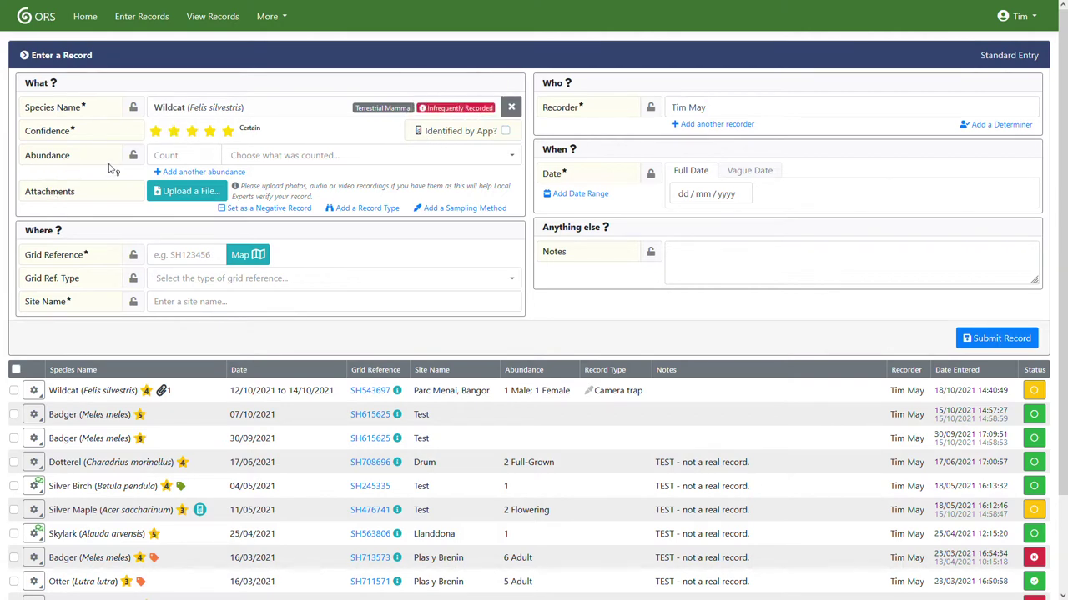
Enter two abundance rows: 1 Male and 1 Female.
{"action": "left_click", "coordinate": [185, 161]}
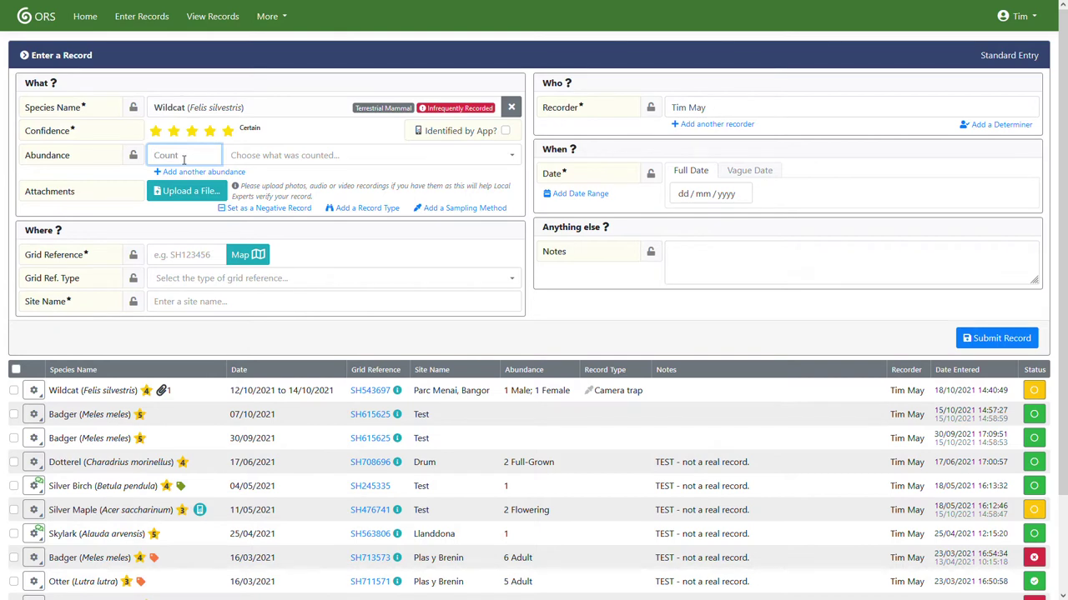
{"action": "type", "text": "1"}
{"action": "left_click", "coordinate": [250, 158]}
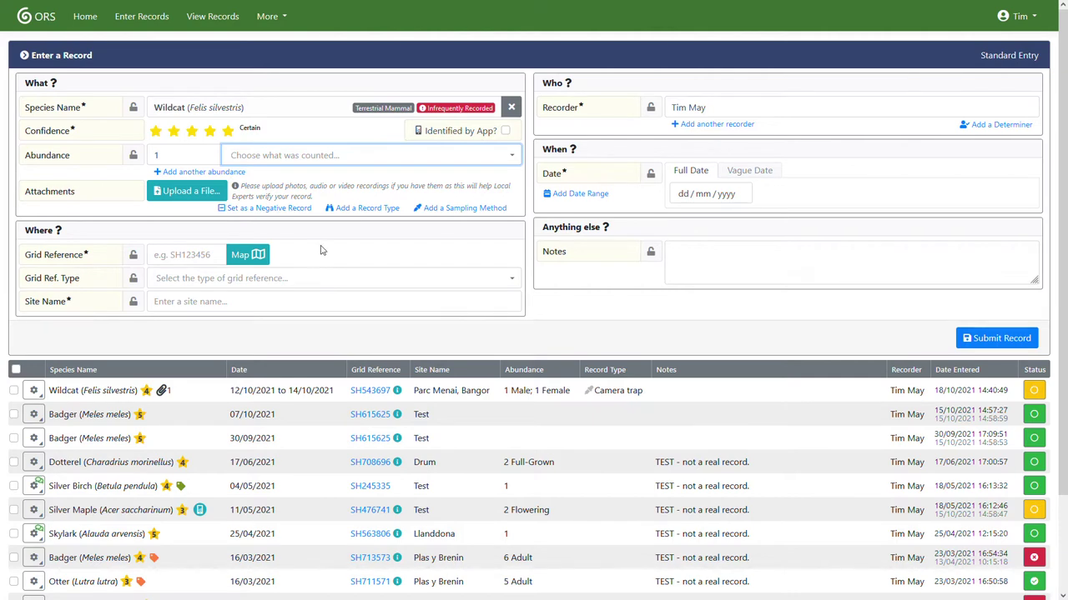
{"action": "key", "text": "Down"}
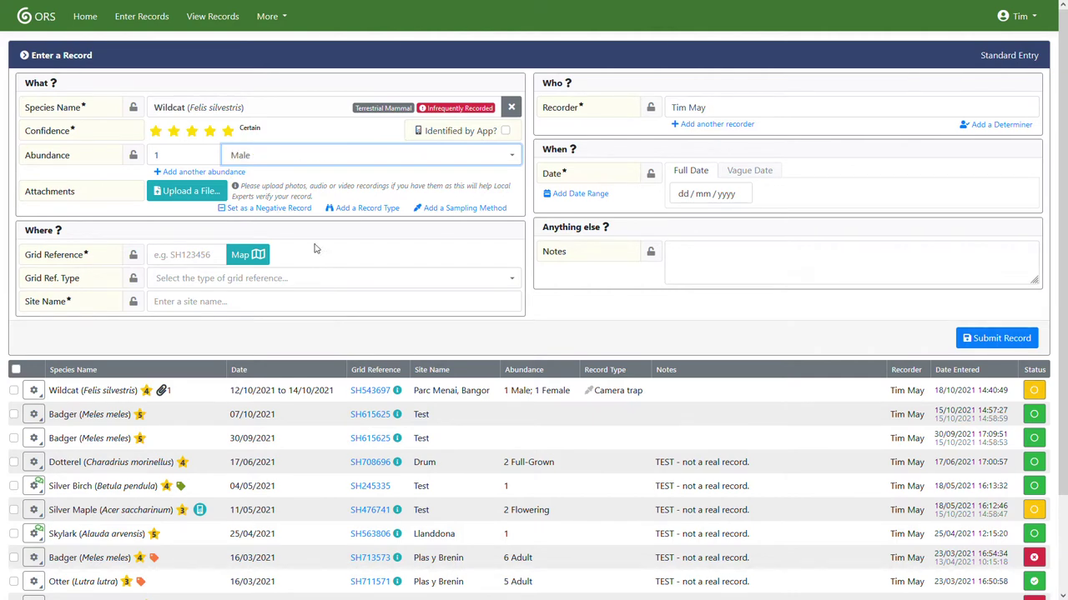
{"action": "left_click", "coordinate": [185, 172]}
{"action": "type", "text": "1"}
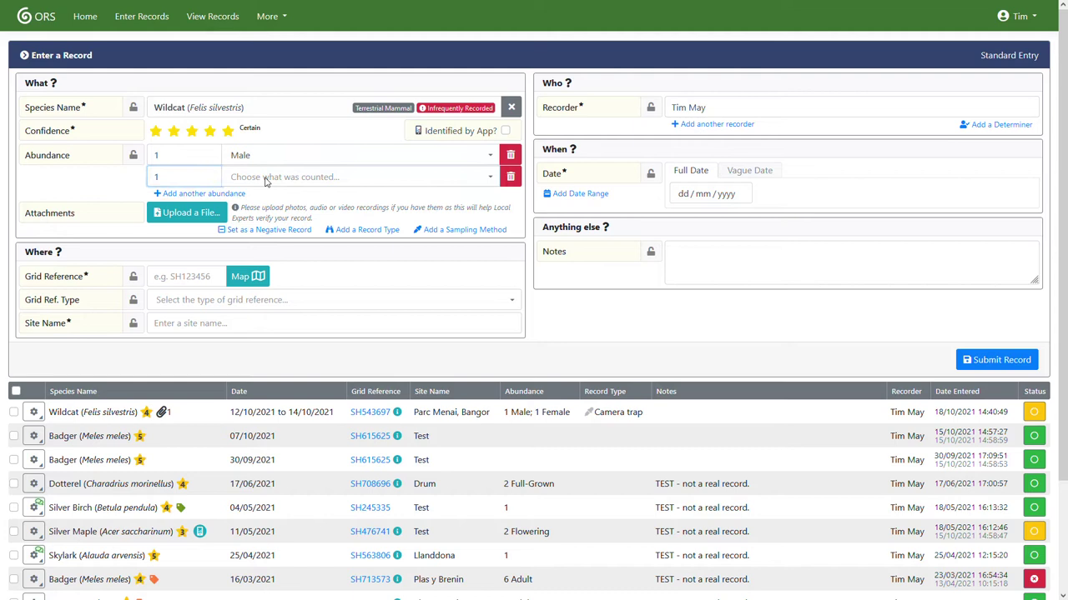
{"action": "key", "text": "Tab"}
{"action": "key", "text": "Down"}
{"action": "key", "text": "Down"}
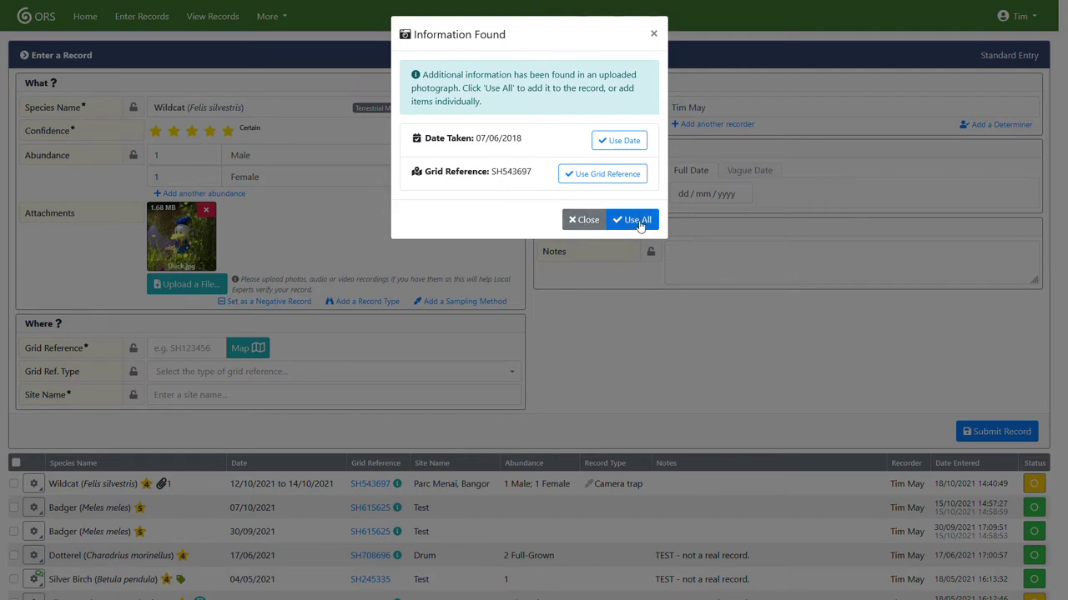
Apply the photo's date 07/06/2018 and grid reference SH543697 to the record.
{"action": "left_click", "coordinate": [638, 221]}
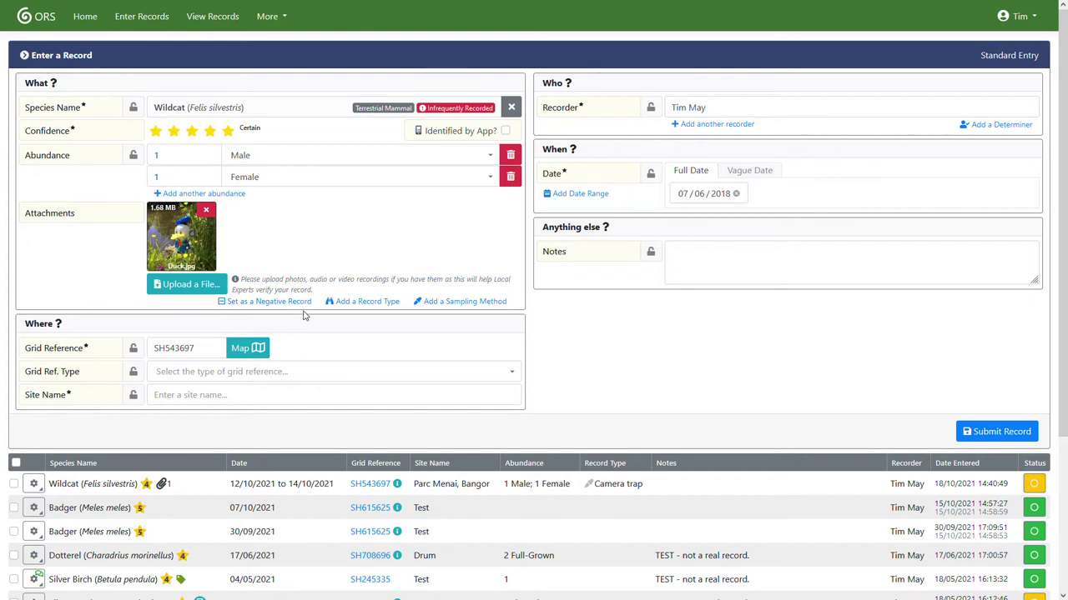
Add a Record Type of Live Sighting.
{"action": "left_click", "coordinate": [365, 302]}
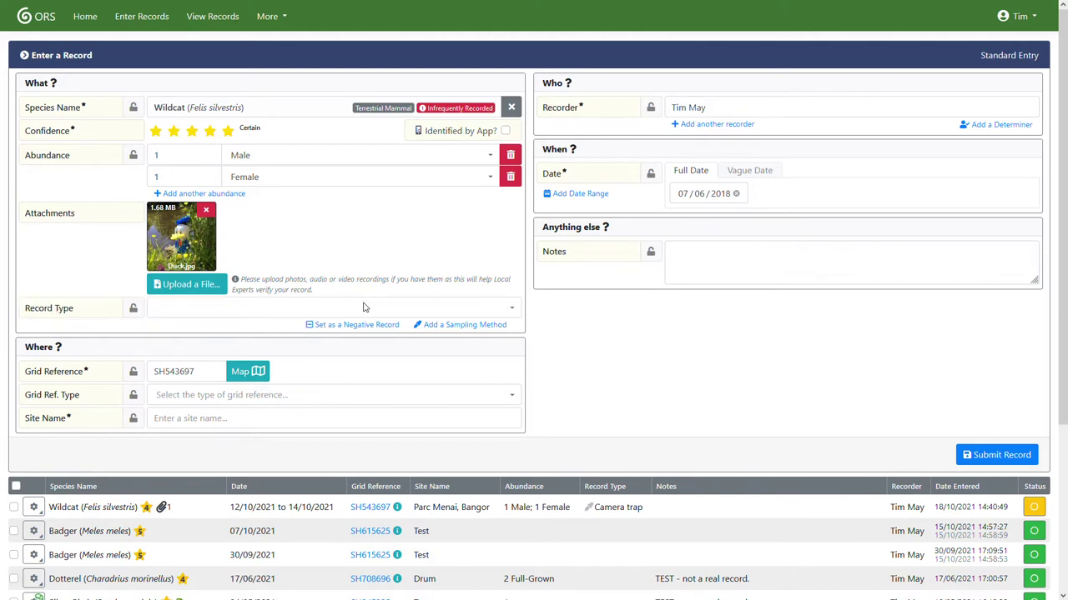
{"action": "left_click", "coordinate": [231, 314]}
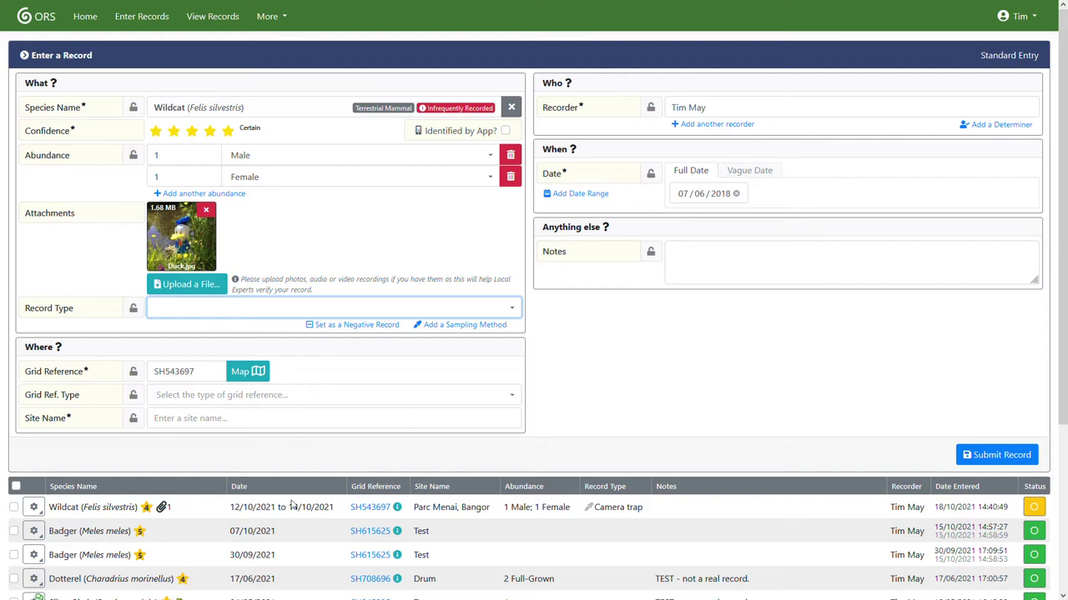
{"action": "left_click", "coordinate": [198, 493]}
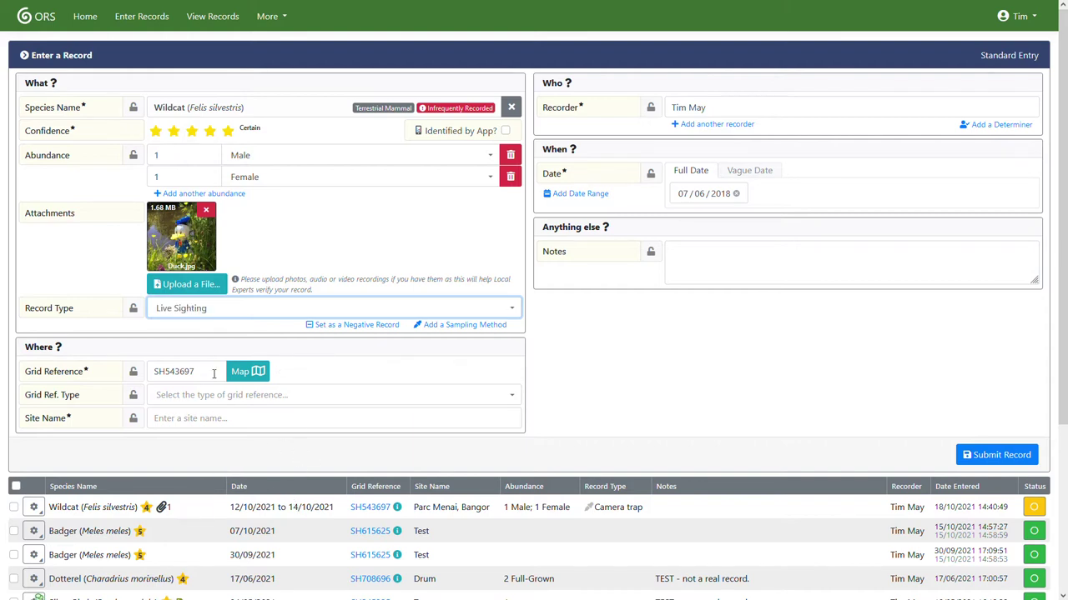
Add a Sampling Method of Camera trap.
{"action": "left_click", "coordinate": [460, 326]}
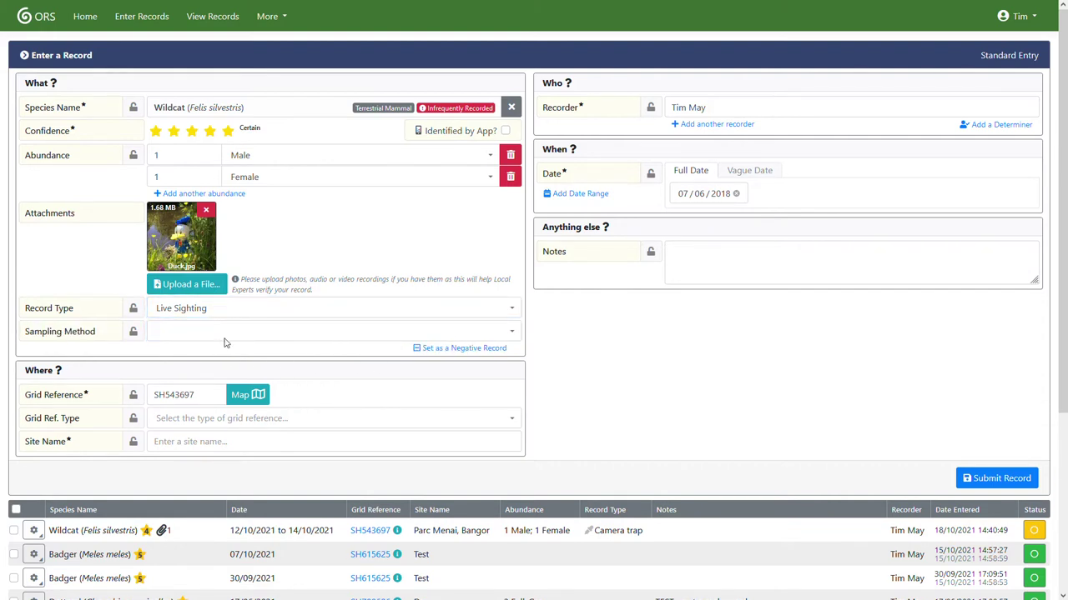
{"action": "left_click", "coordinate": [268, 336]}
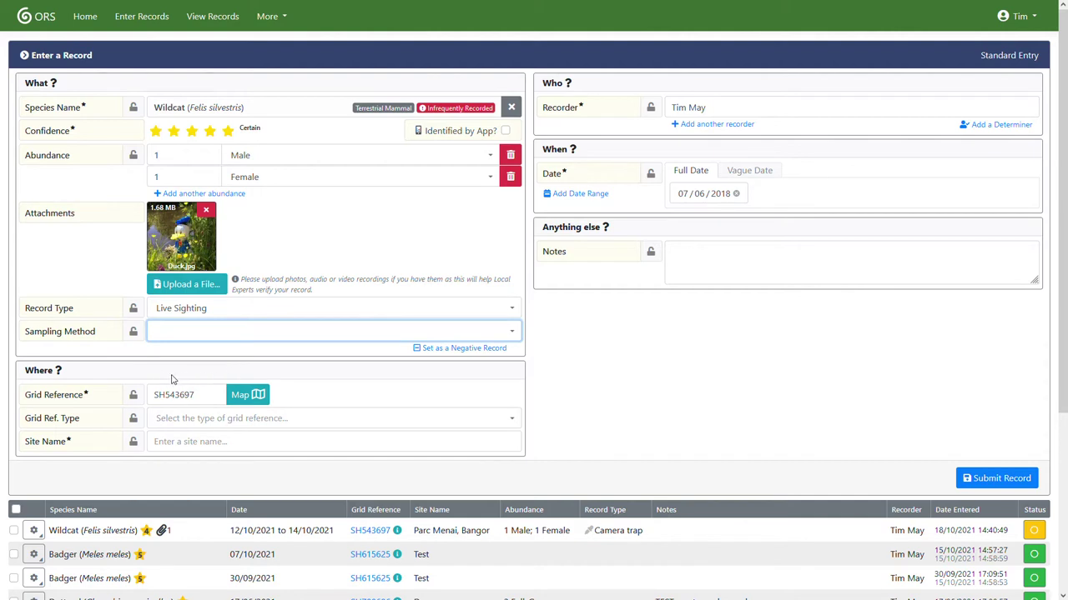
{"action": "key", "text": "c"}
{"action": "left_click", "coordinate": [166, 352]}
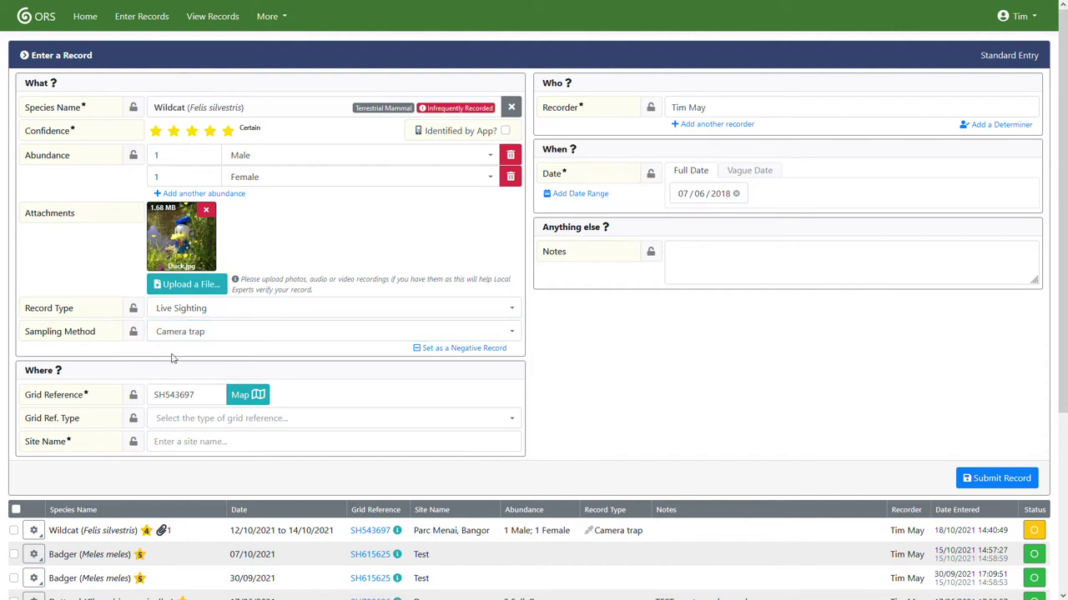
Open the Map dialog for grid reference SH543697 at Parc Menai Business Park.
{"action": "left_click", "coordinate": [246, 395]}
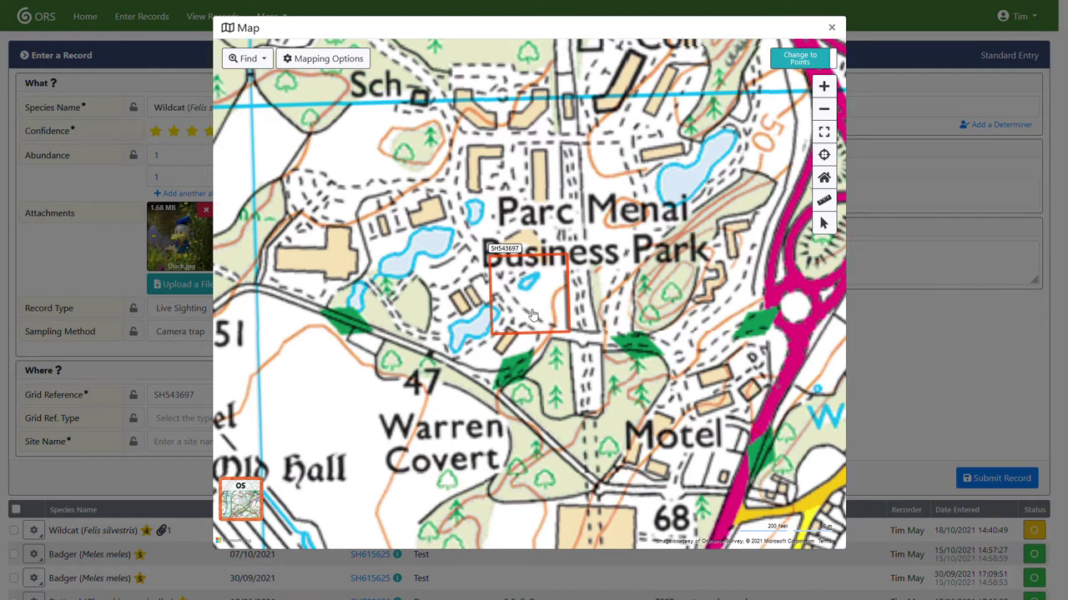
Select the map square for the sighting and dismiss the maximum zoom warning.
{"action": "left_click", "coordinate": [469, 304]}
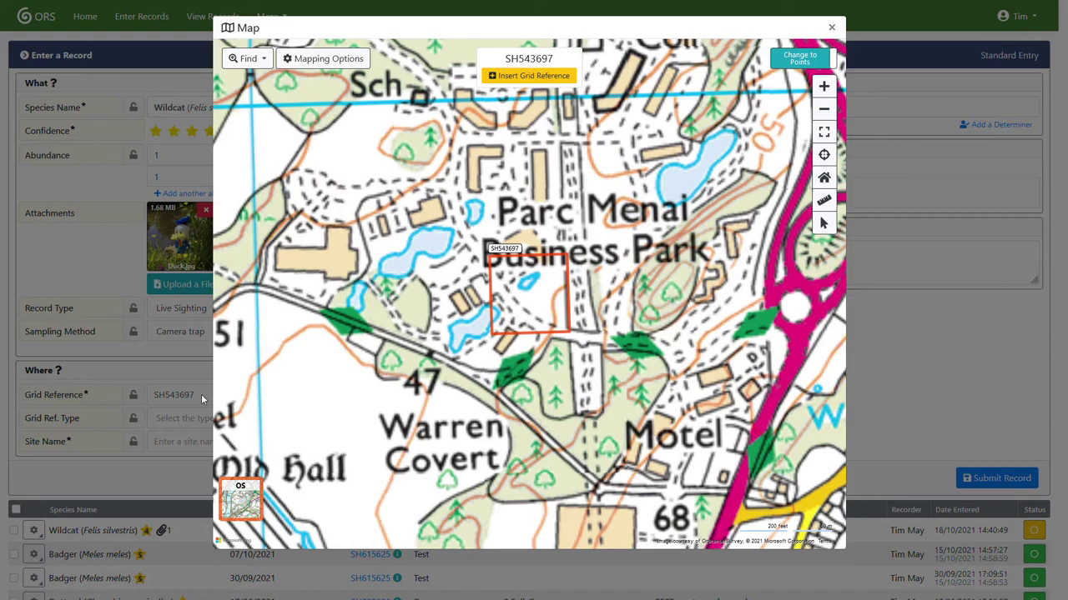
{"action": "mouse_move", "coordinate": [292, 476]}
{"action": "scroll", "coordinate": [525, 316], "scroll_direction": "up", "scroll_amount": 2}
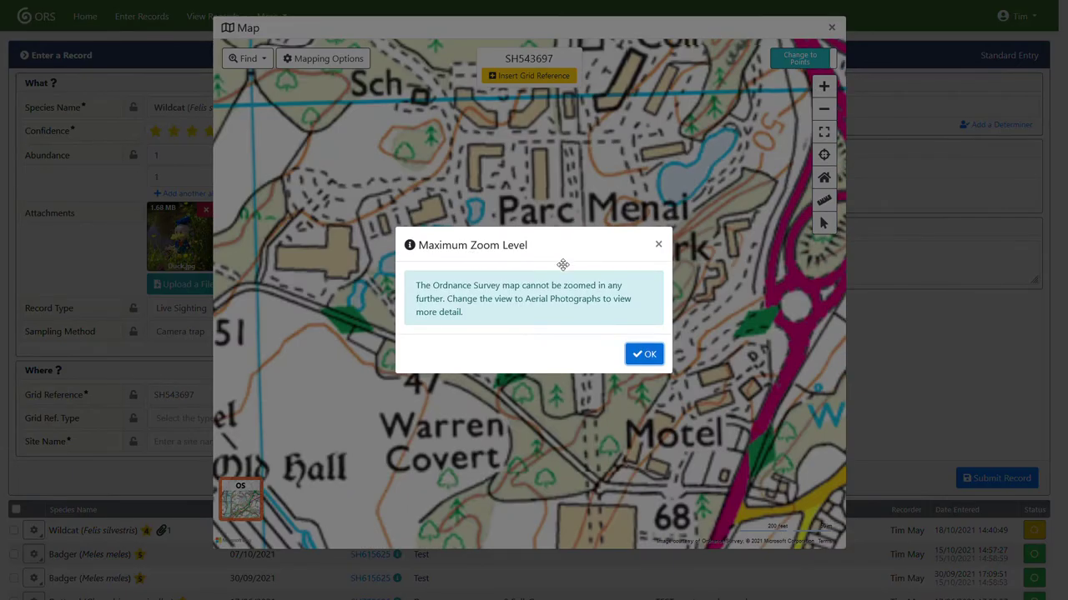
{"action": "left_click", "coordinate": [648, 357]}
{"action": "left_click", "coordinate": [650, 357]}
On the Aerial basemap, mark the pond as 10 m square SH54346976.
{"action": "mouse_move", "coordinate": [288, 455]}
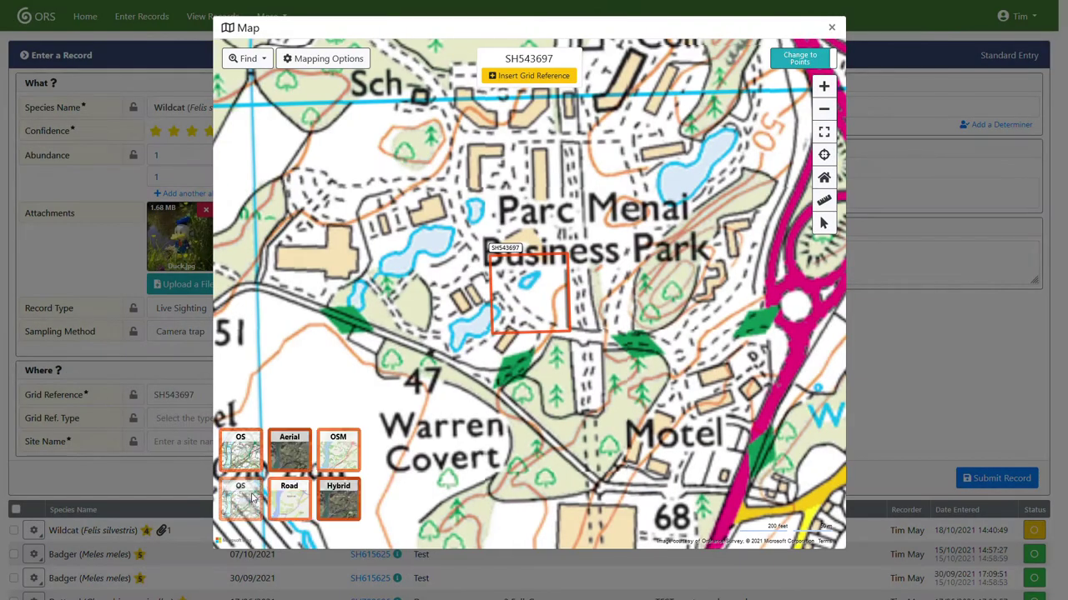
{"action": "left_click", "coordinate": [294, 454]}
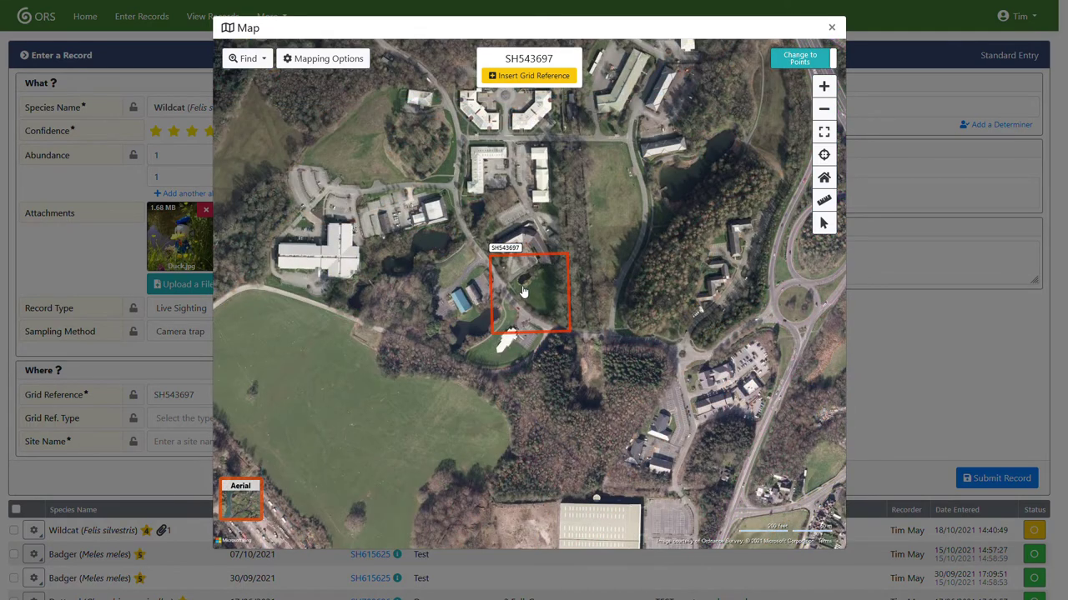
{"action": "scroll", "coordinate": [524, 291], "scroll_direction": "up", "scroll_amount": 5}
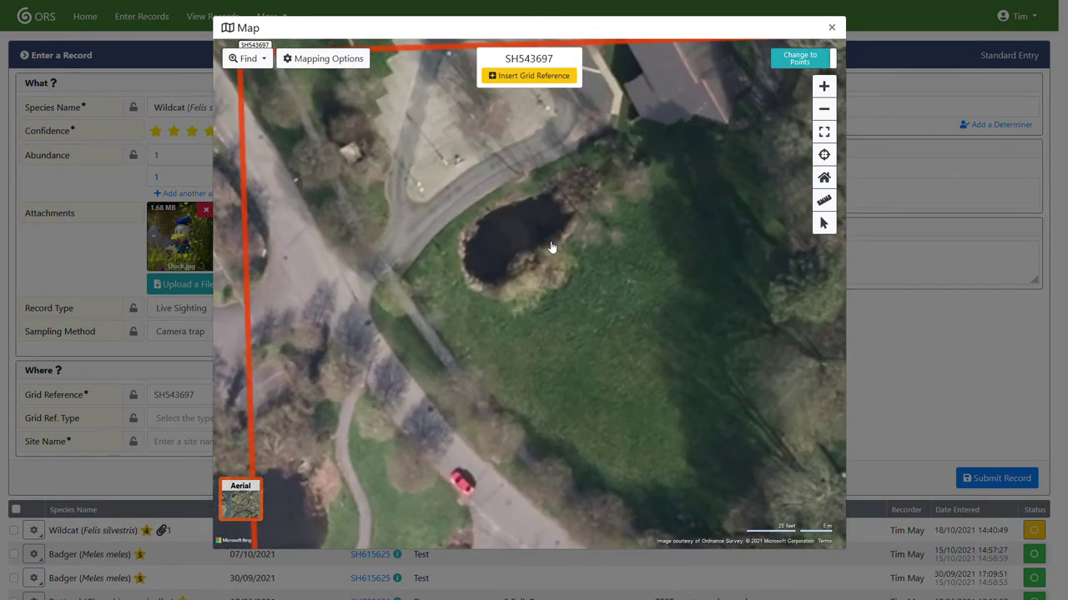
{"action": "left_click", "coordinate": [551, 241]}
{"action": "left_click", "coordinate": [539, 254]}
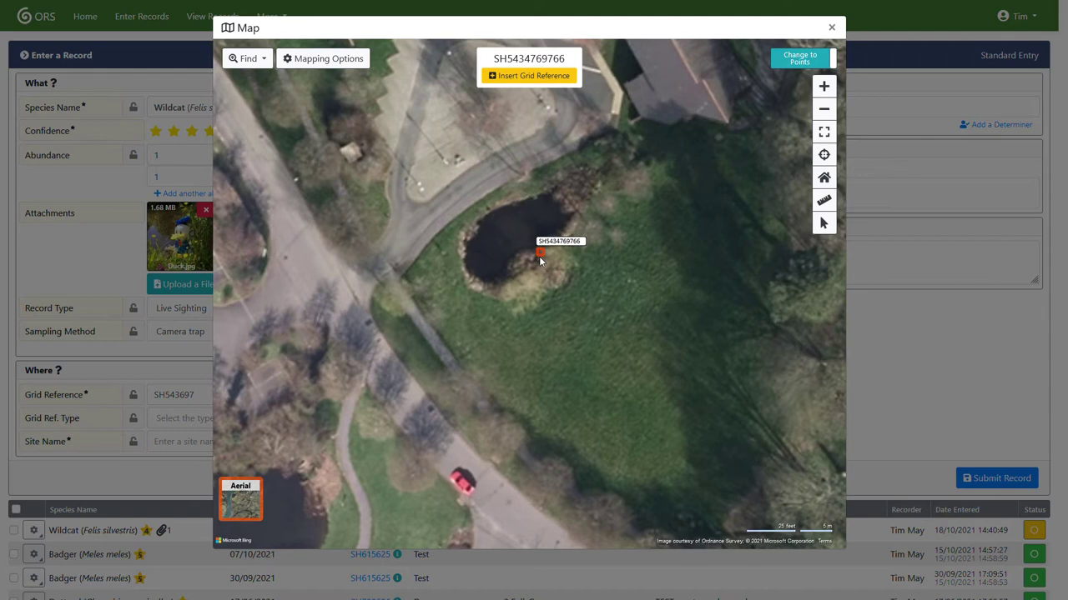
{"action": "scroll", "coordinate": [548, 251], "scroll_direction": "down", "scroll_amount": 2}
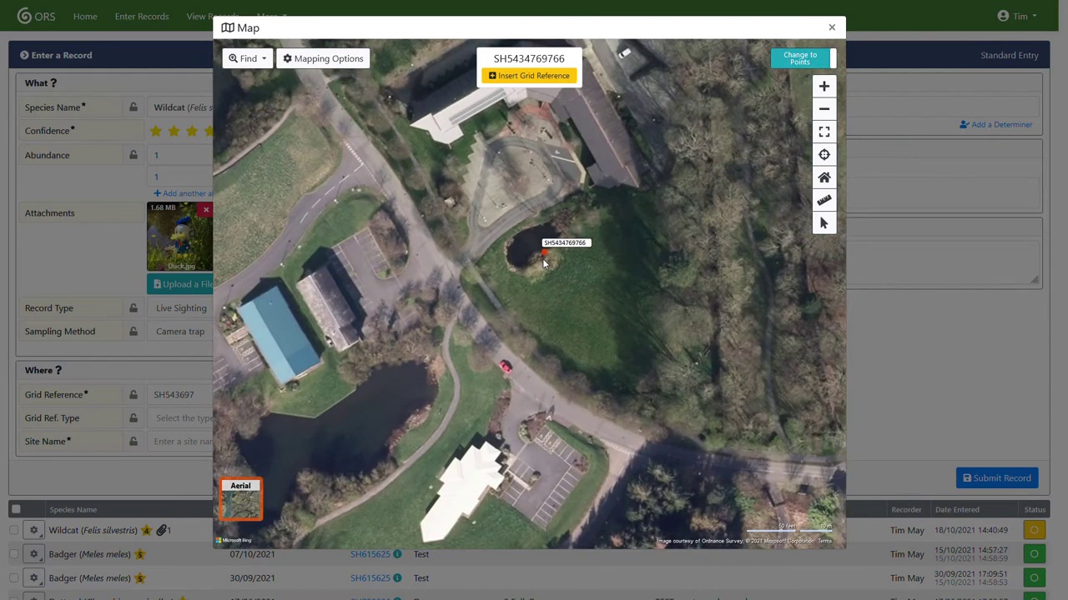
{"action": "left_click", "coordinate": [542, 259]}
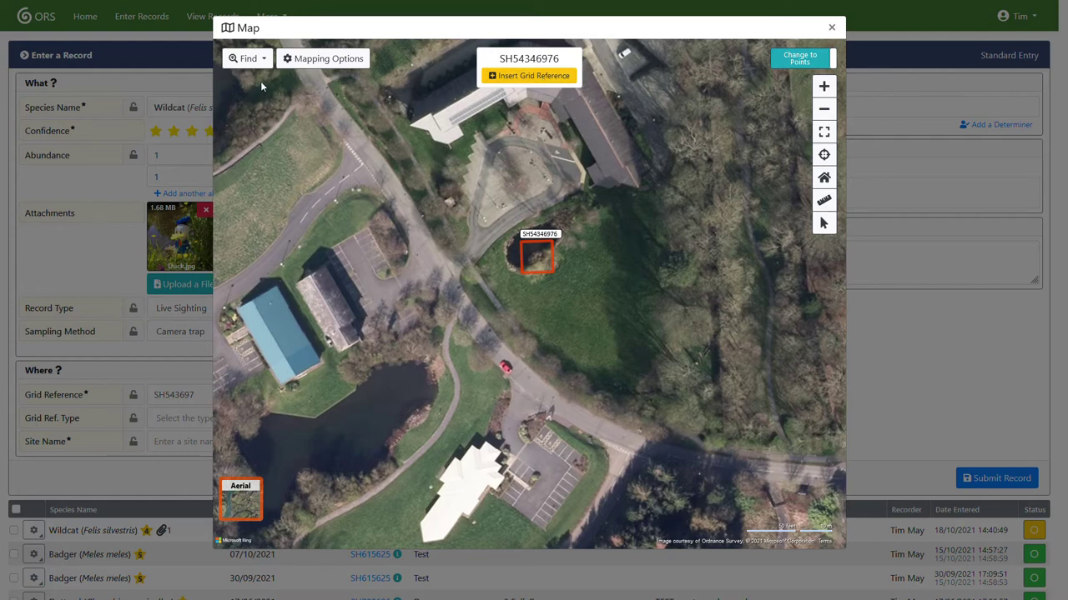
{"action": "left_click", "coordinate": [247, 59]}
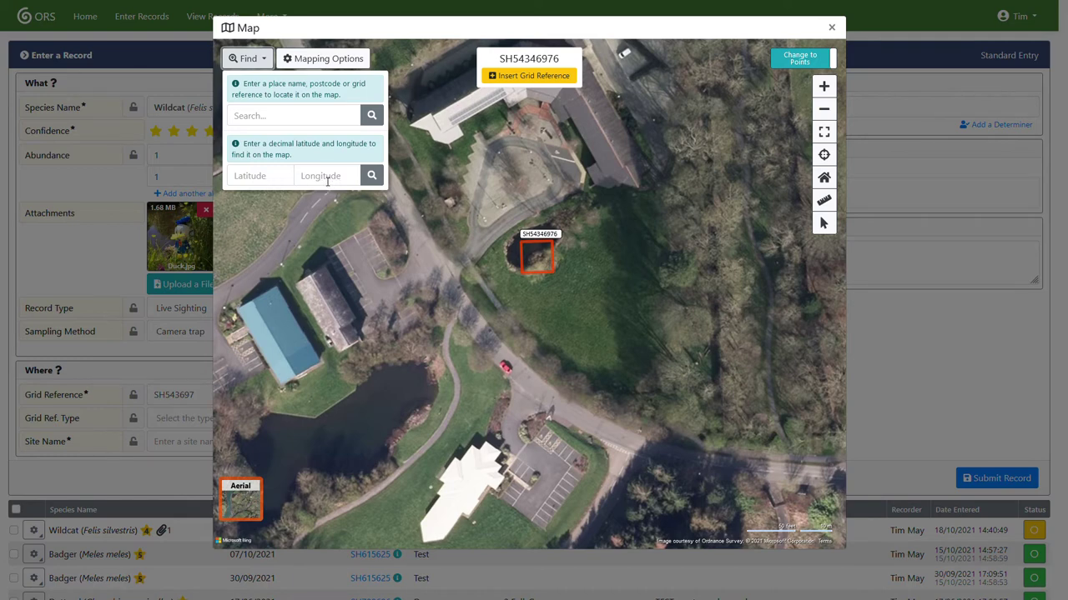
{"action": "left_click", "coordinate": [248, 58]}
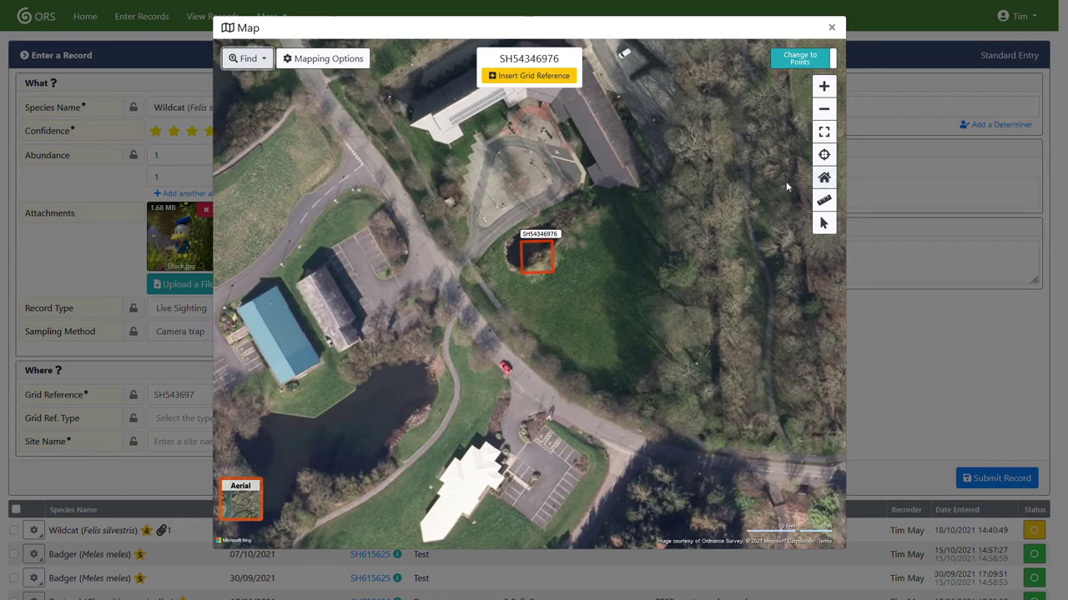
{"action": "left_click", "coordinate": [825, 204]}
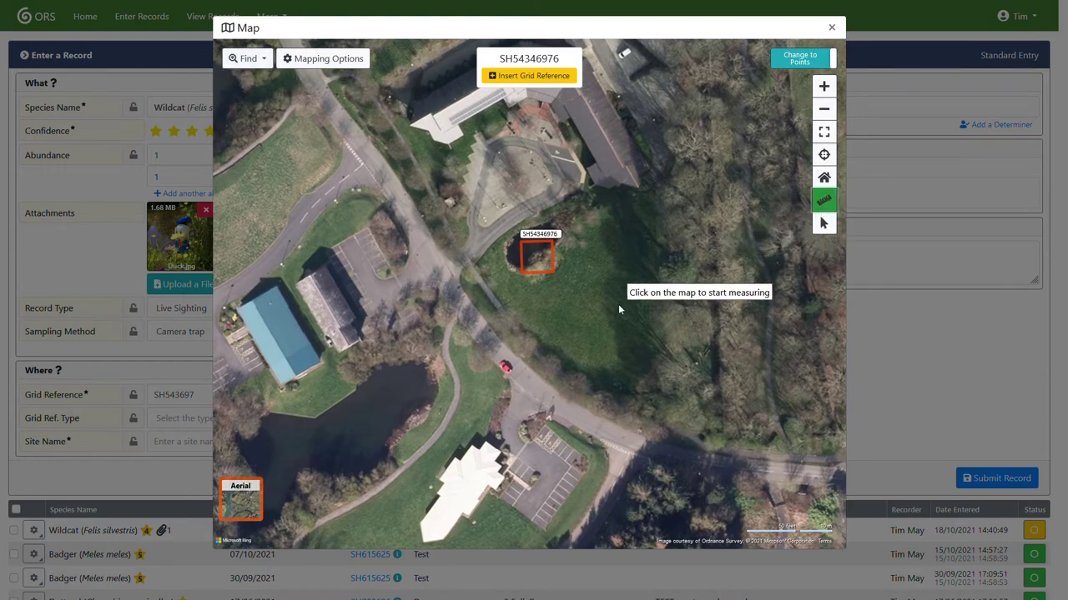
{"action": "left_click", "coordinate": [598, 321]}
{"action": "left_click", "coordinate": [391, 337]}
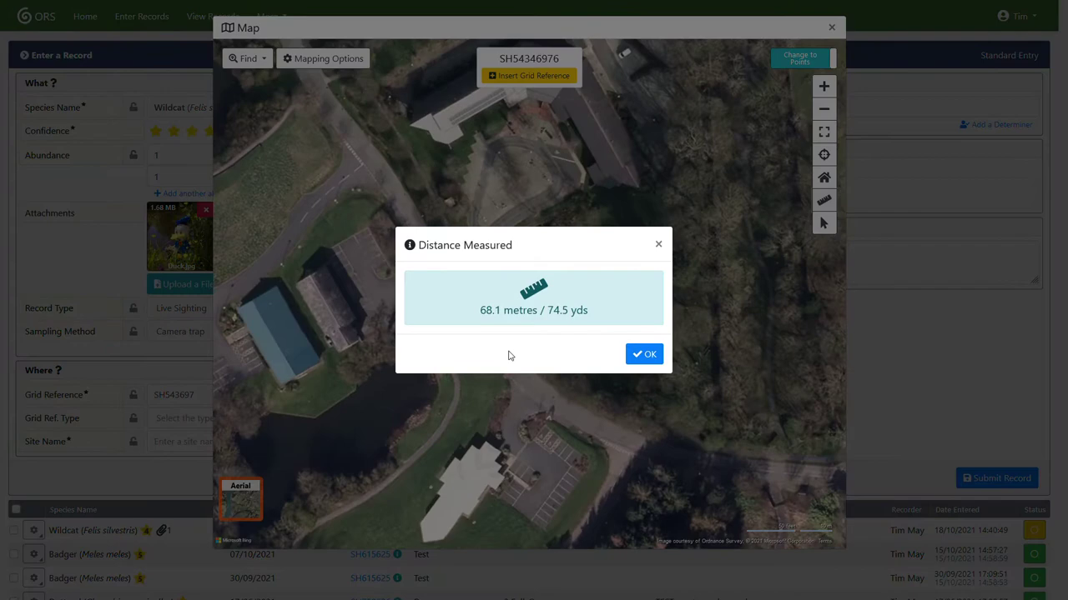
{"action": "left_click", "coordinate": [655, 354]}
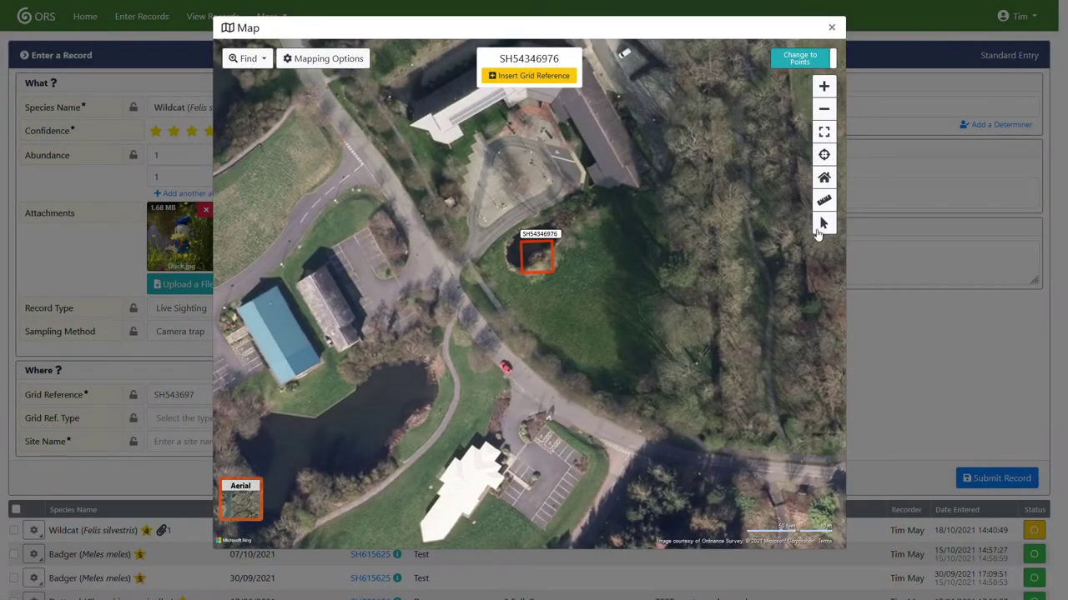
{"action": "left_click", "coordinate": [824, 224]}
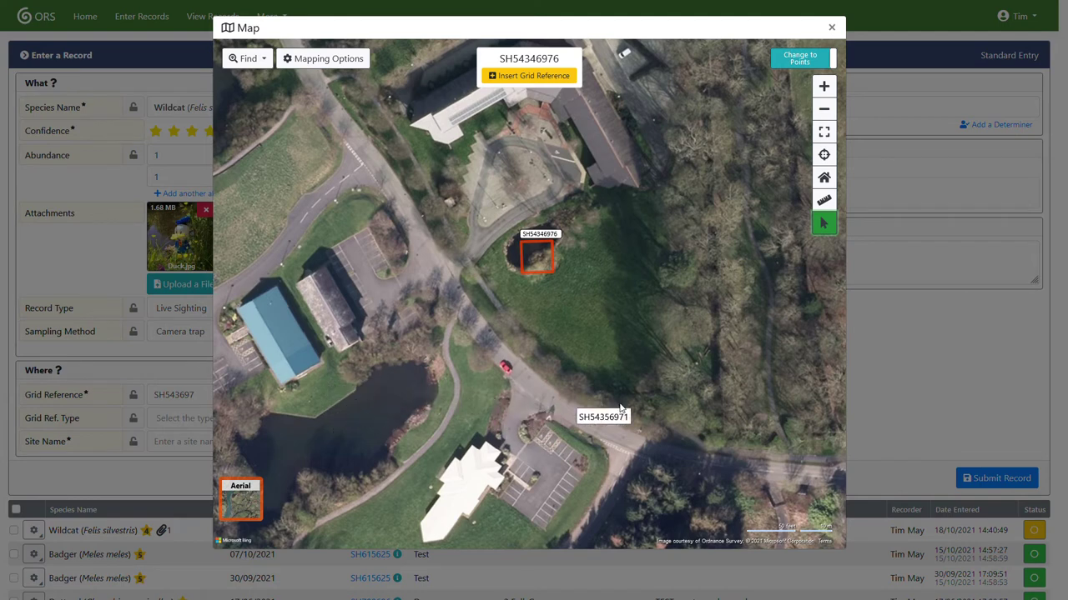
{"action": "left_click", "coordinate": [823, 224]}
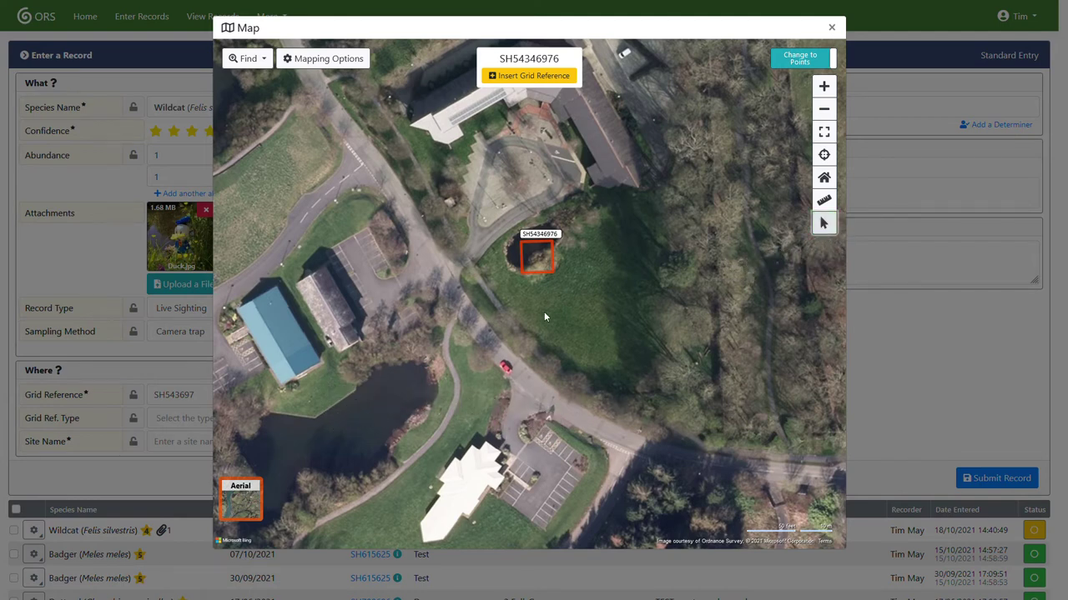
Insert SH54346976 into the record, with Grid Ref. Type 'Selected from Interactive Map'.
{"action": "left_click", "coordinate": [539, 83]}
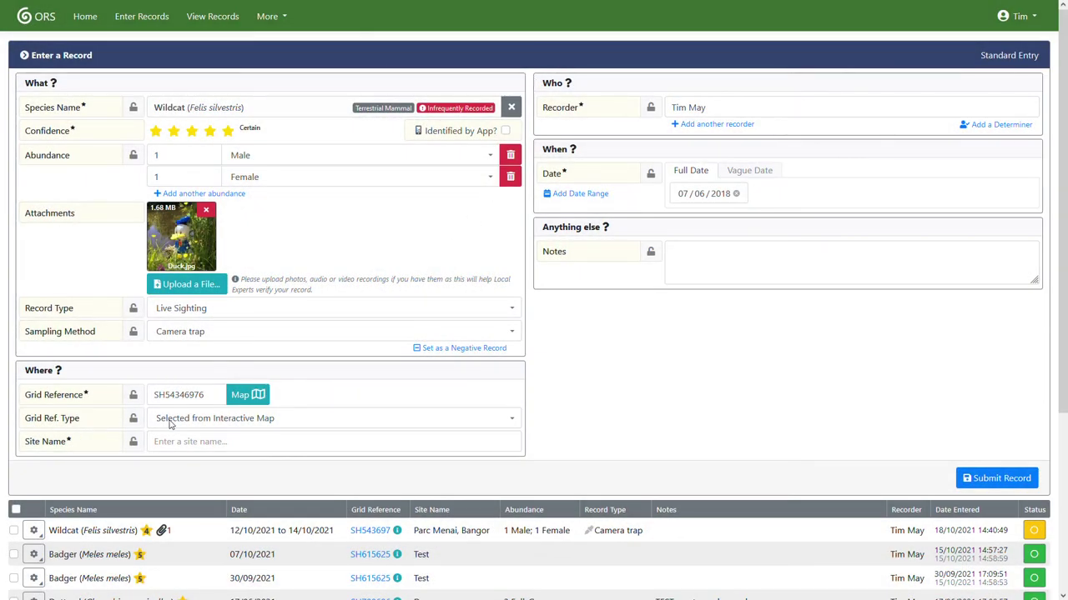
{"action": "left_click", "coordinate": [299, 419]}
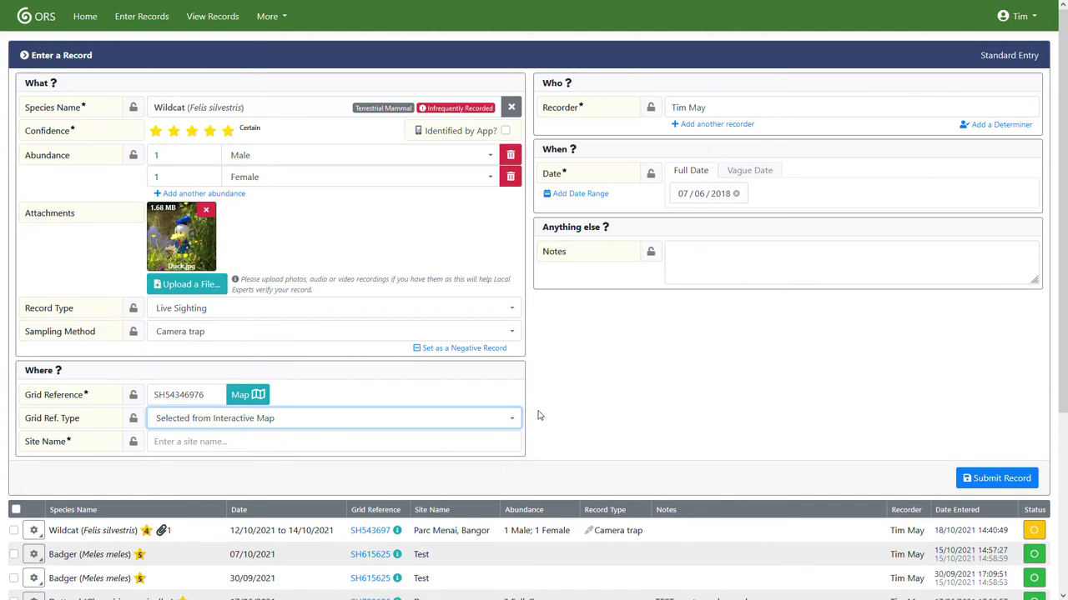
{"action": "left_click", "coordinate": [573, 408]}
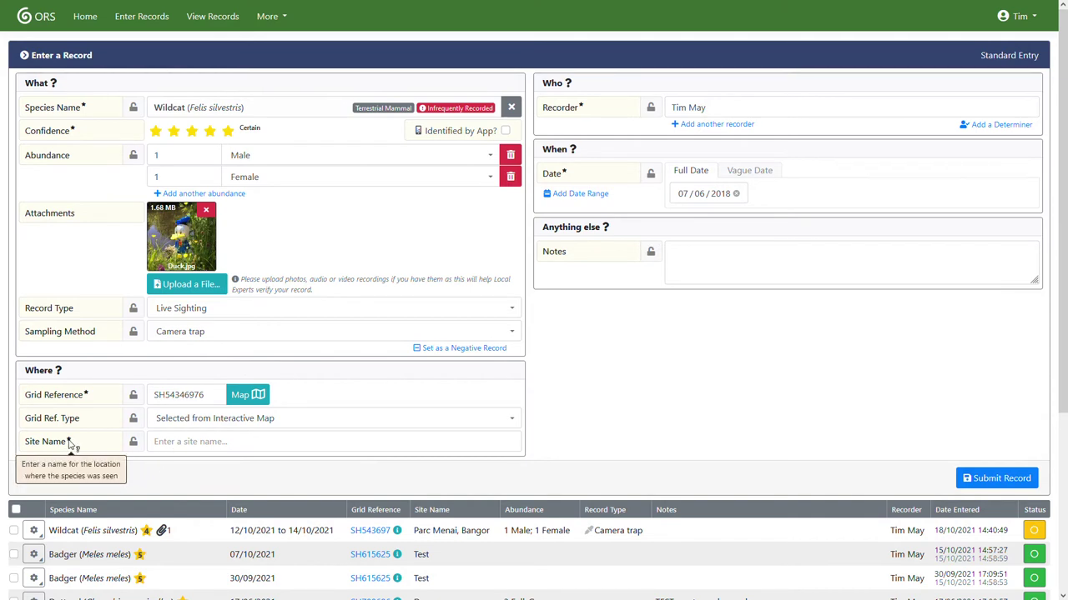
Enter 'Parc Menai, Bangor' in the record's Site Name field.
{"action": "left_click", "coordinate": [194, 447]}
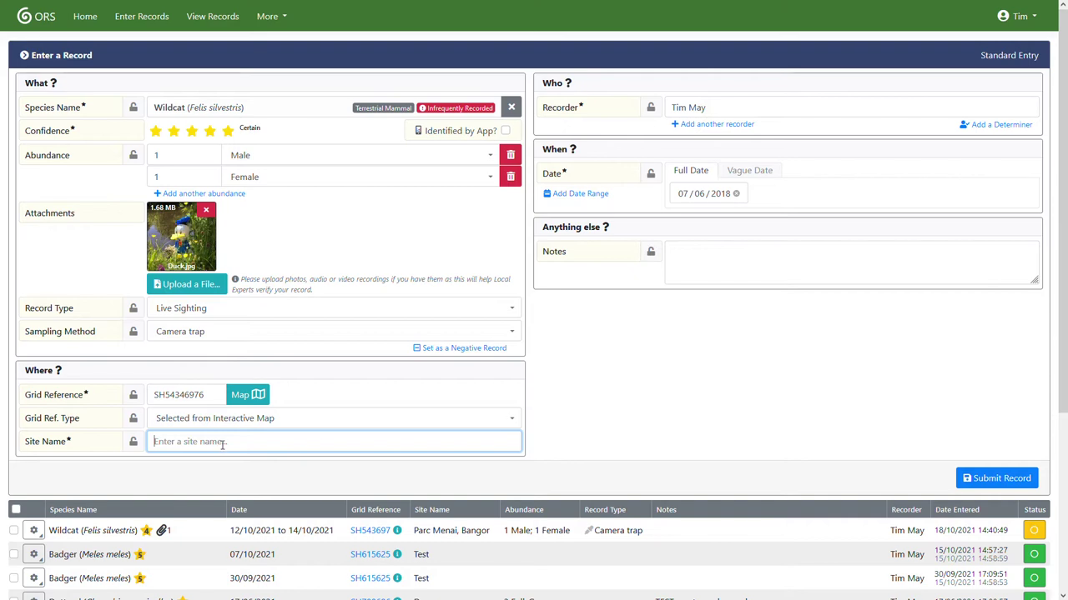
{"action": "type", "text": "Parc Menai,"}
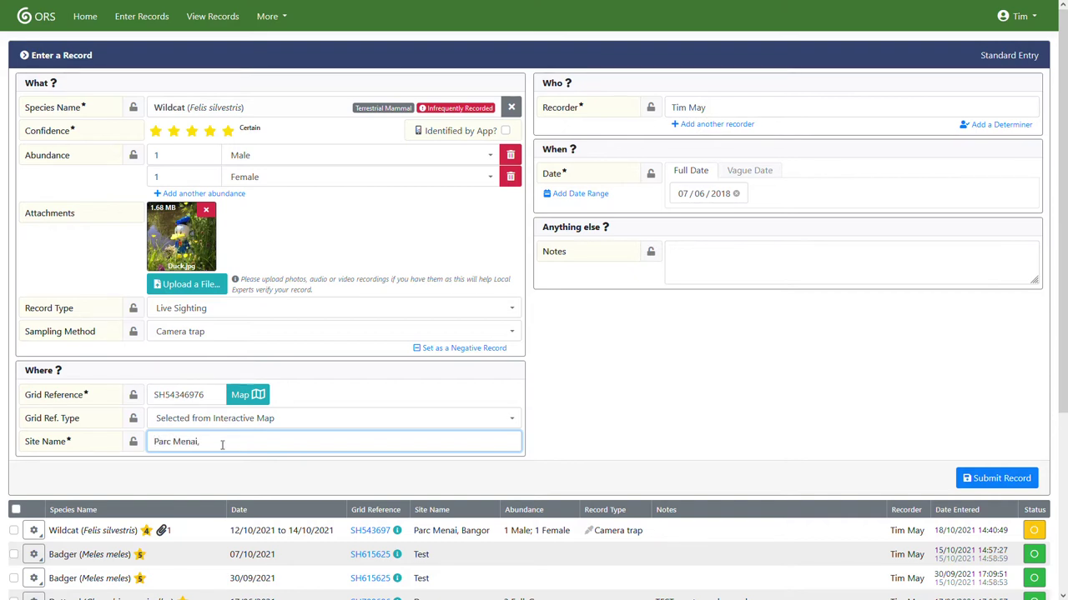
{"action": "type", "text": " Bangor"}
Try the Vague Date option and a date range, then revert to a single full date.
{"action": "left_click", "coordinate": [757, 171]}
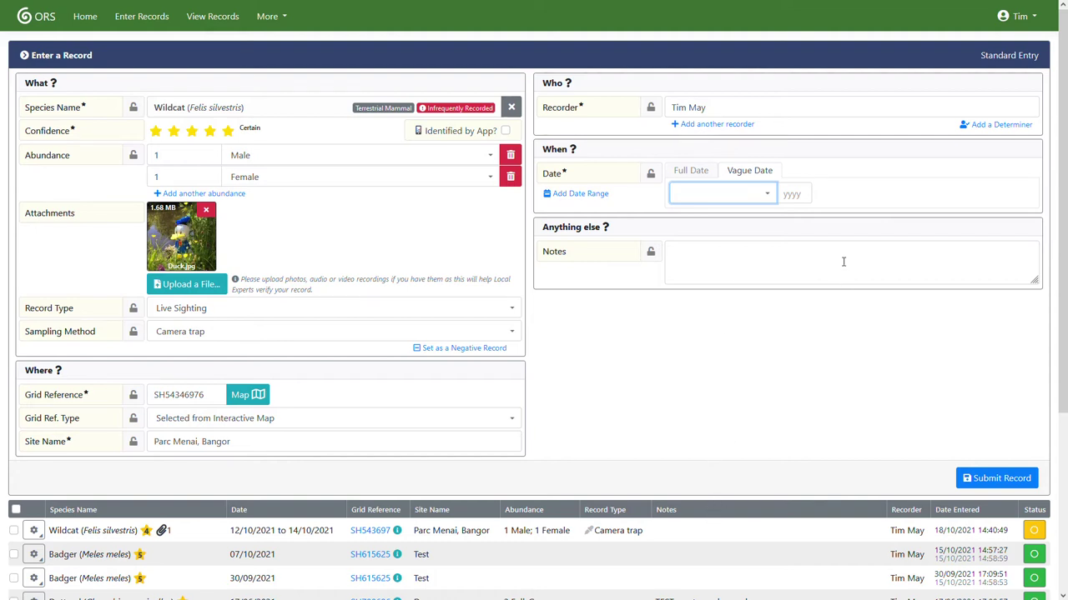
{"action": "left_click", "coordinate": [822, 212]}
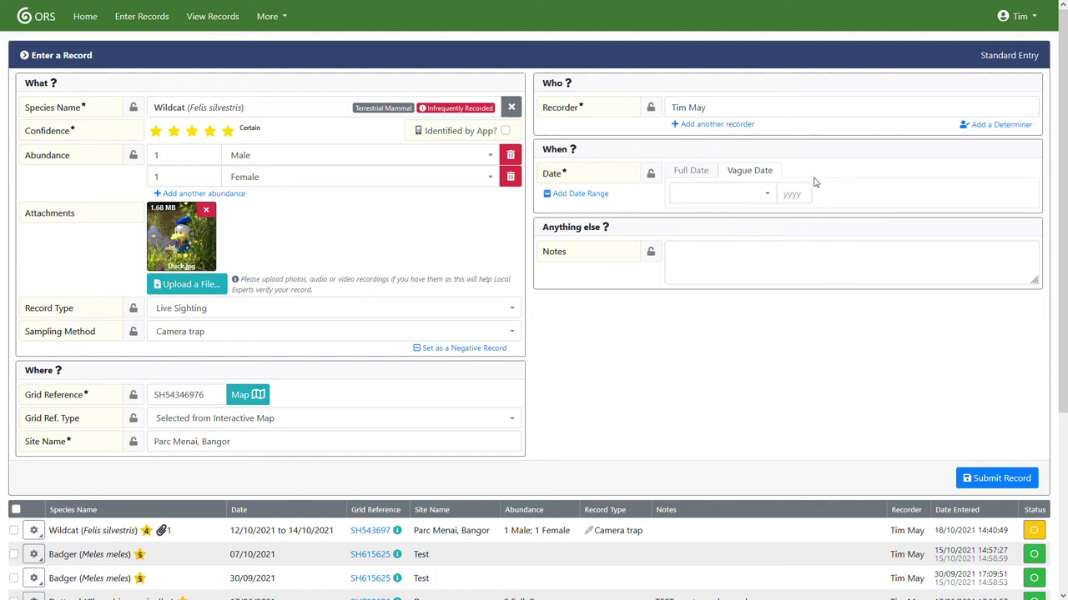
{"action": "left_click", "coordinate": [581, 196]}
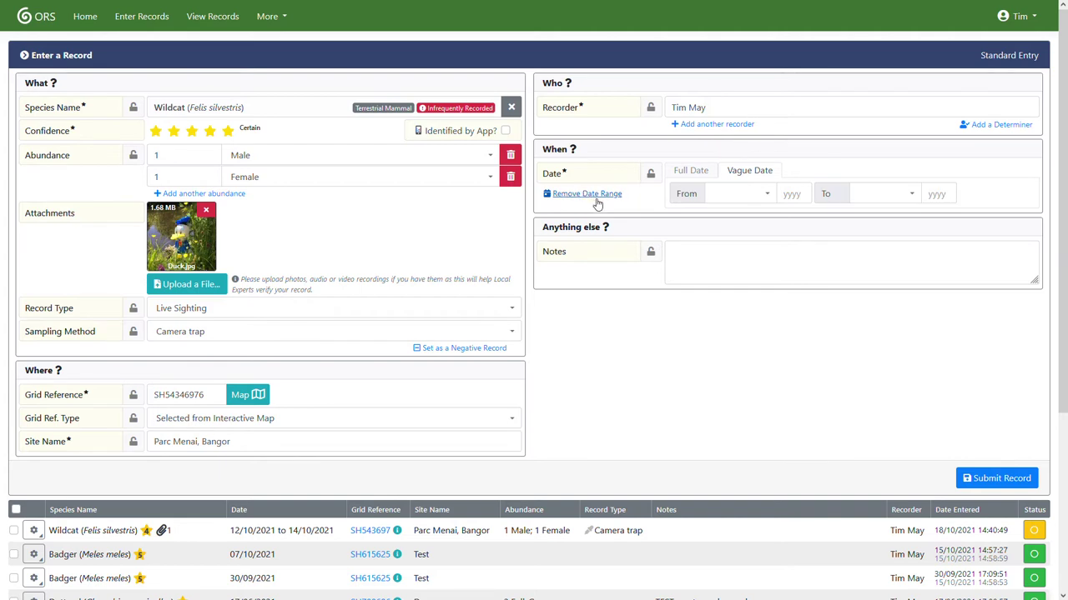
{"action": "left_click", "coordinate": [689, 172]}
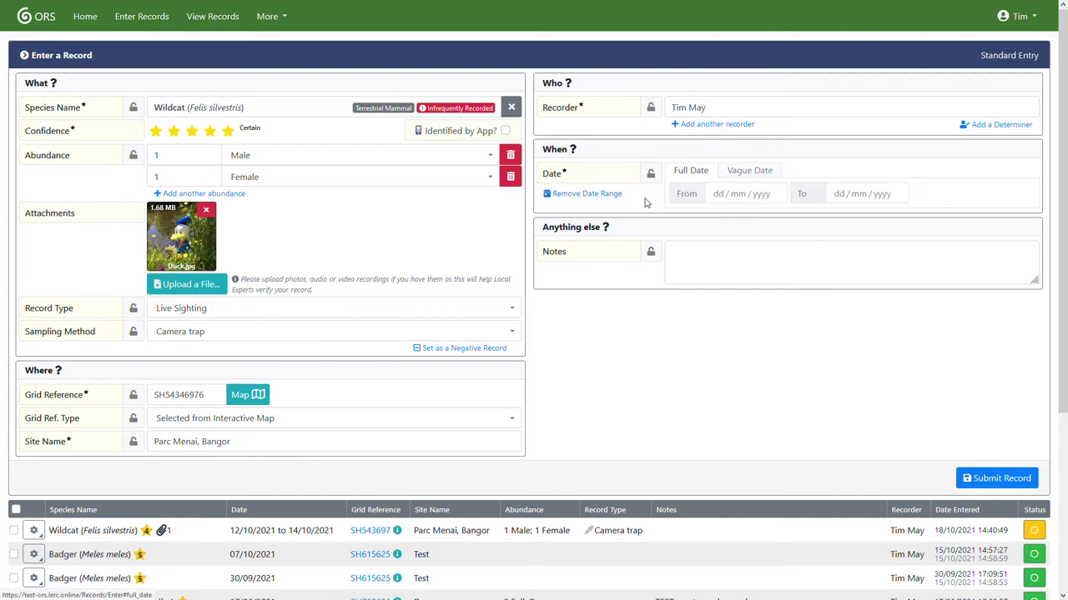
{"action": "left_click", "coordinate": [578, 197]}
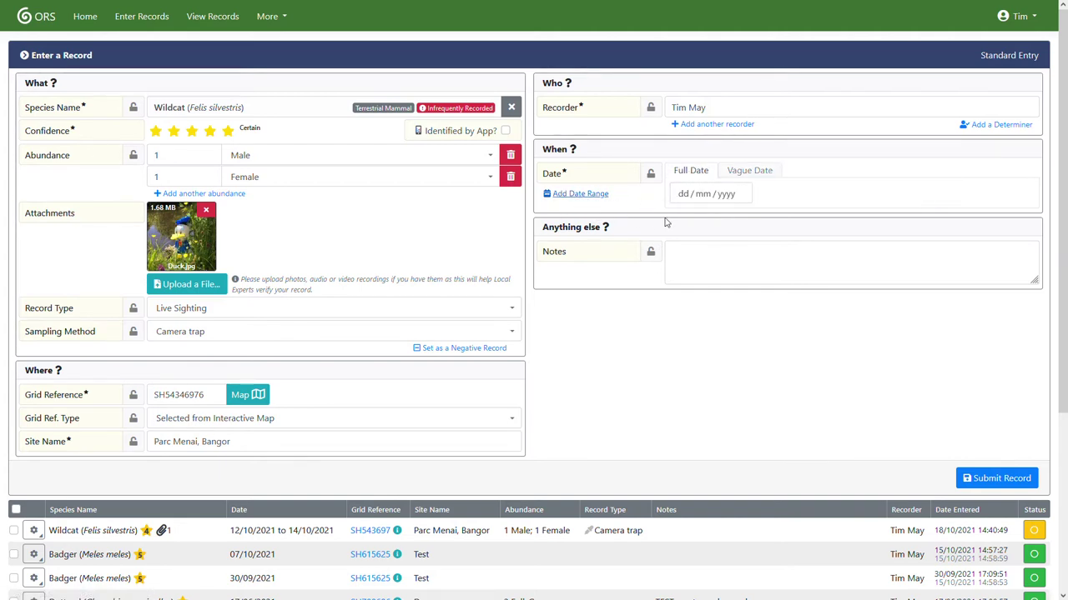
Set the full sighting date to 13/10/2021.
{"action": "left_click", "coordinate": [686, 195]}
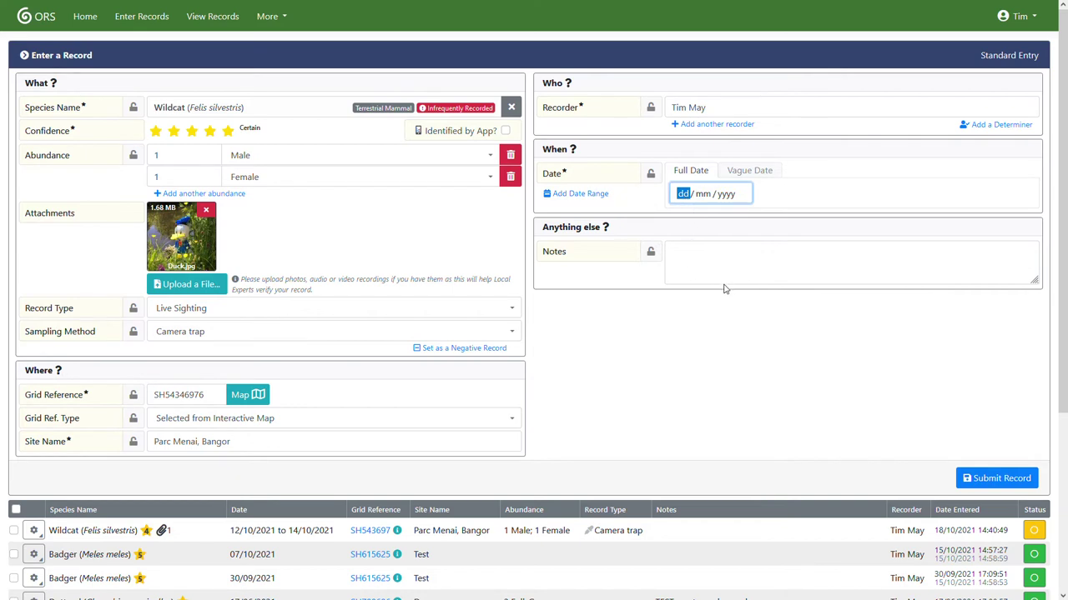
{"action": "key", "text": "Down"}
{"action": "key", "text": "Return"}
{"action": "left_click", "coordinate": [646, 210]}
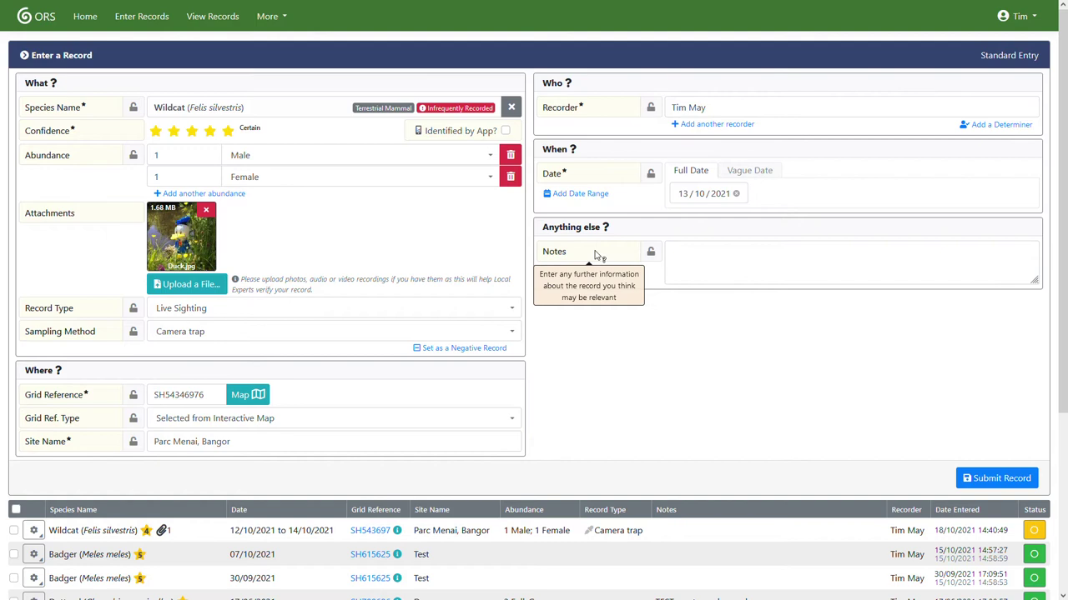
{"action": "left_click", "coordinate": [702, 264]}
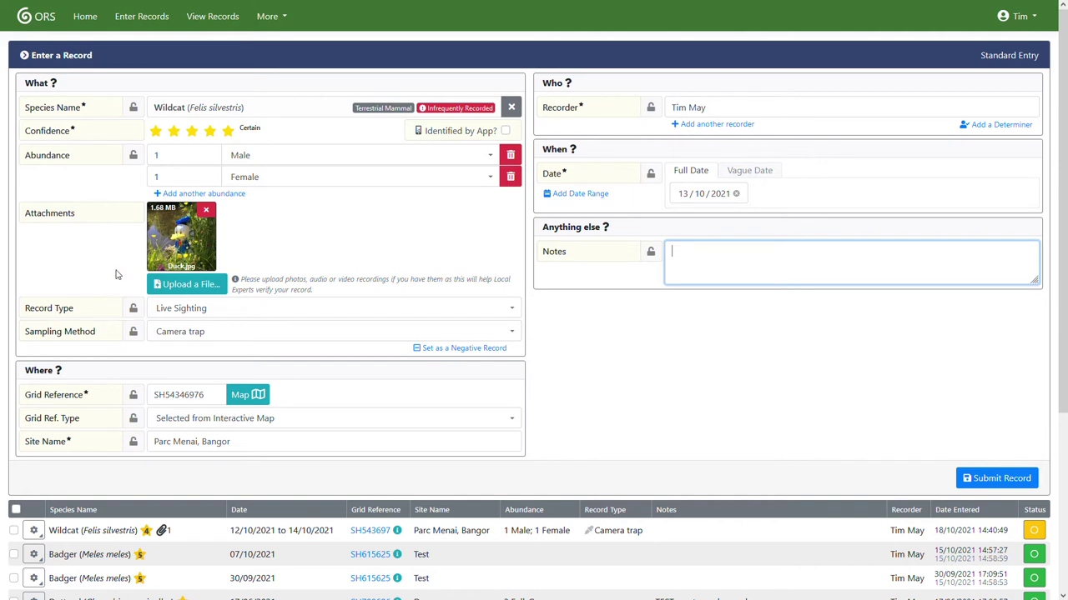
Lock Grid Reference, Grid Ref. Type, Site Name, Recorder and Date so they carry over.
{"action": "left_click", "coordinate": [133, 395]}
{"action": "left_click", "coordinate": [134, 418]}
{"action": "left_click", "coordinate": [133, 442]}
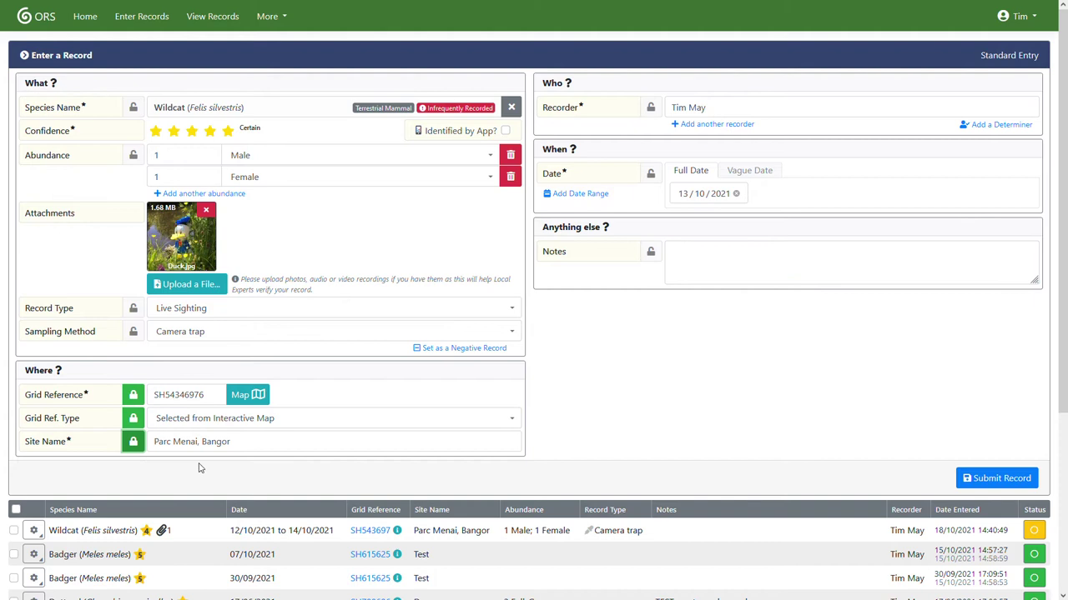
{"action": "left_click", "coordinate": [650, 107]}
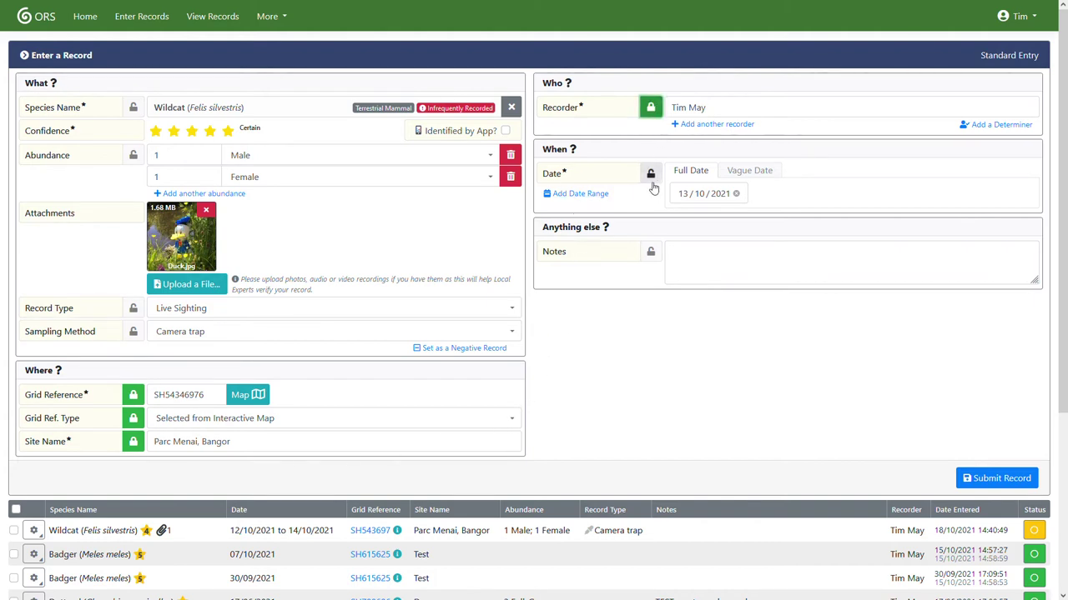
{"action": "left_click", "coordinate": [651, 173]}
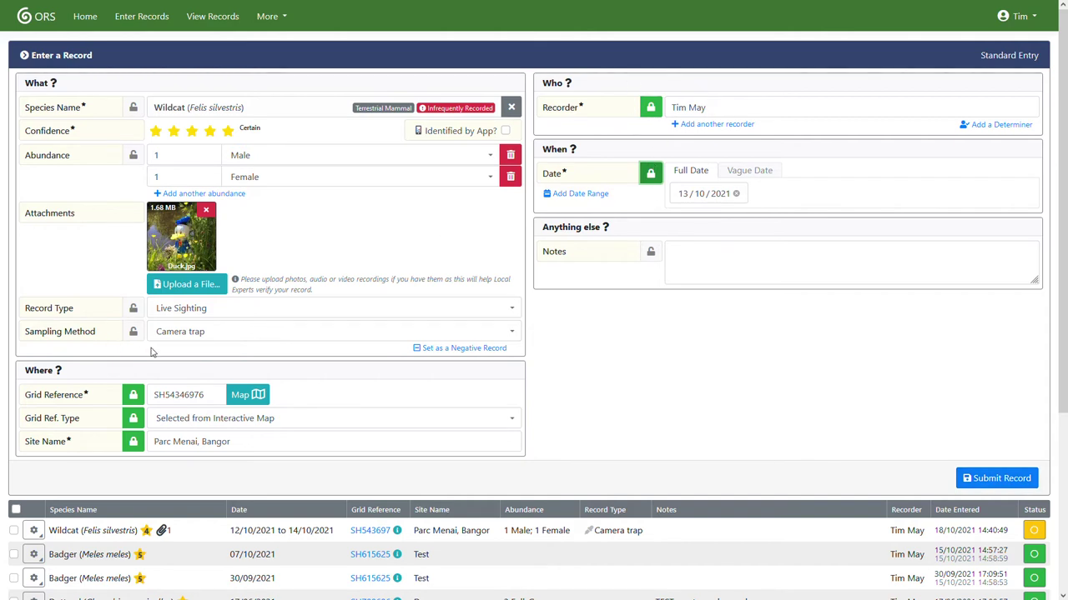
Submit the Wildcat record and save it past the out-of-range grid warning.
{"action": "left_click", "coordinate": [1000, 481]}
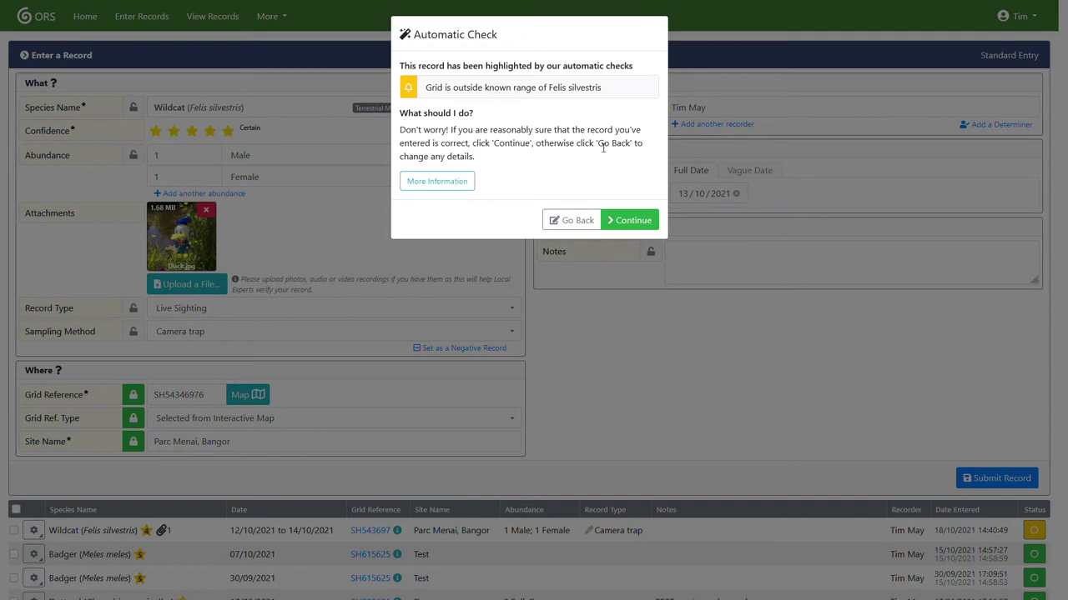
{"action": "left_click", "coordinate": [633, 221]}
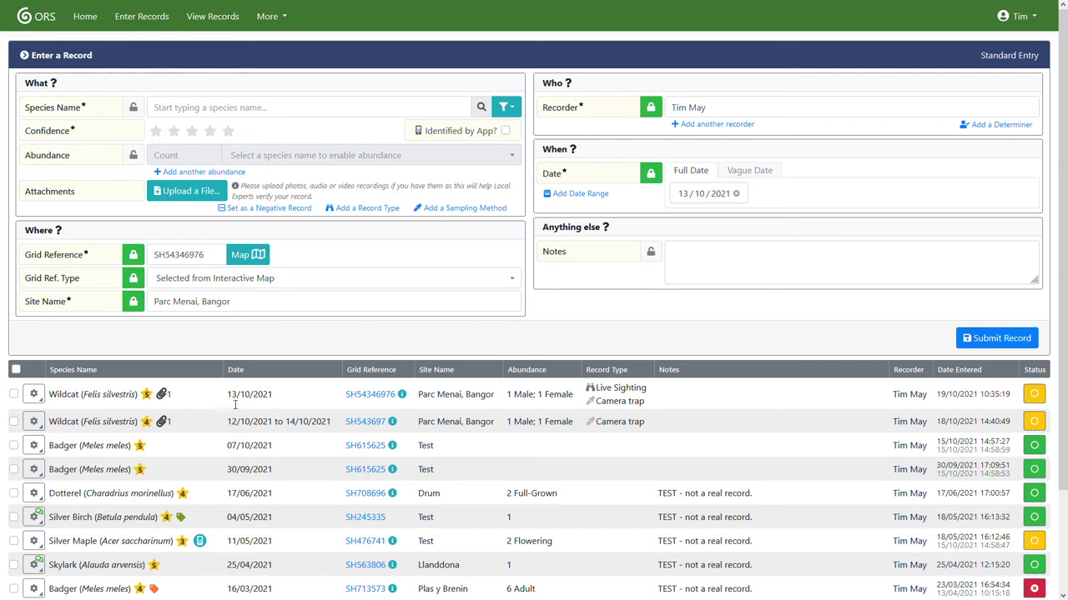
Preview the Duck.jpg attachment on the new Wildcat record, then close the preview.
{"action": "left_click", "coordinate": [164, 394]}
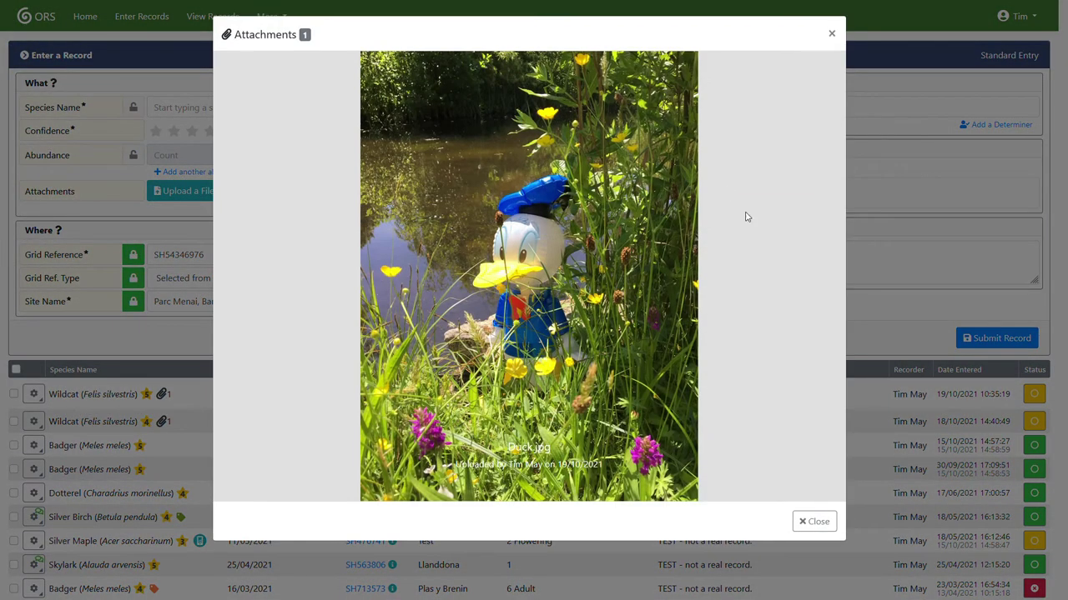
{"action": "left_click", "coordinate": [814, 523]}
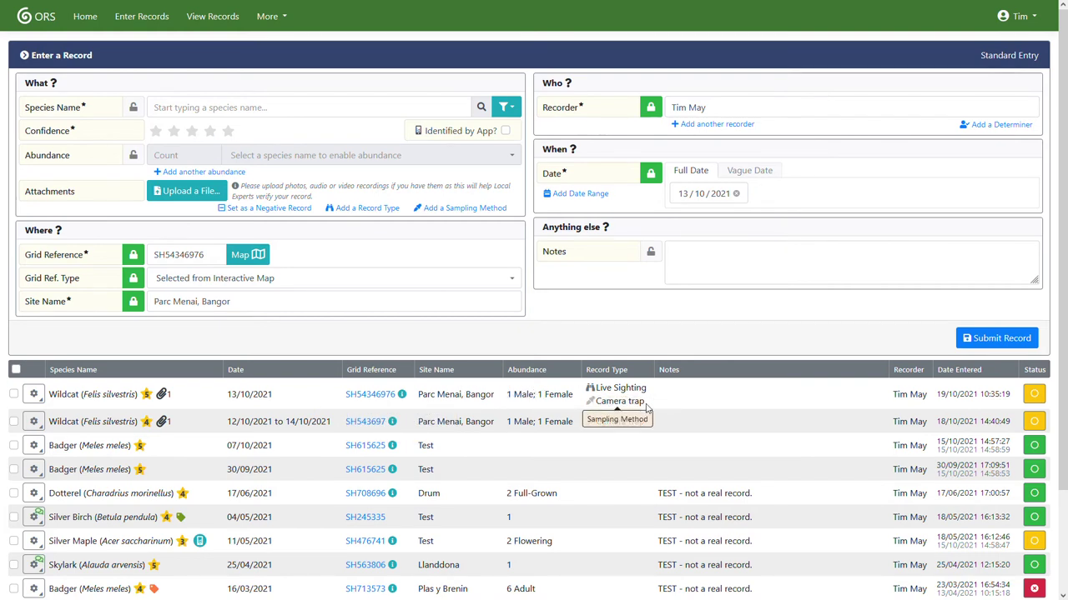
{"action": "left_click", "coordinate": [38, 403]}
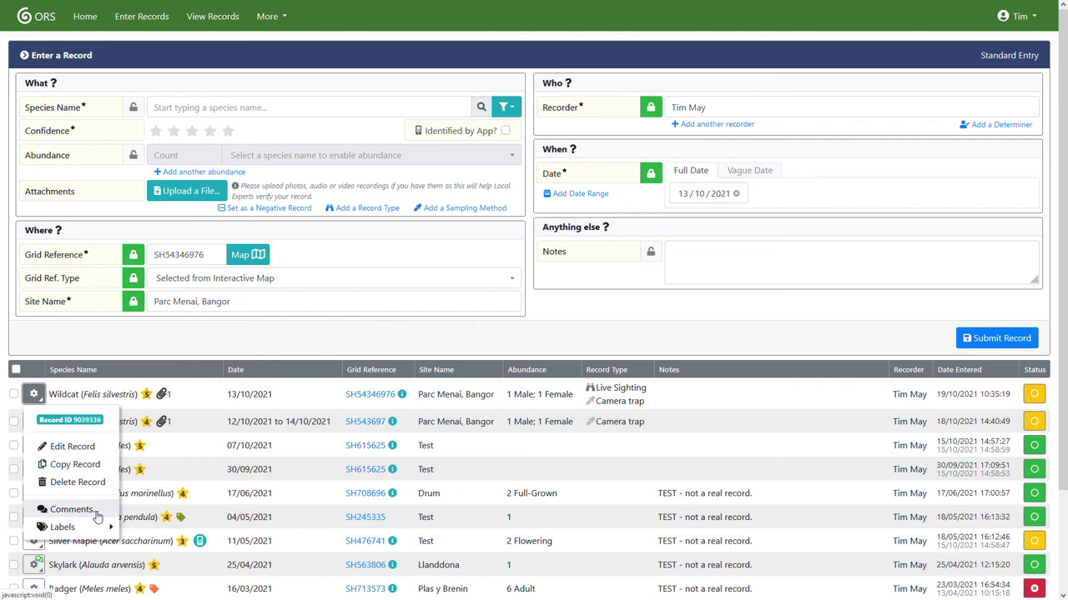
{"action": "mouse_move", "coordinate": [81, 523]}
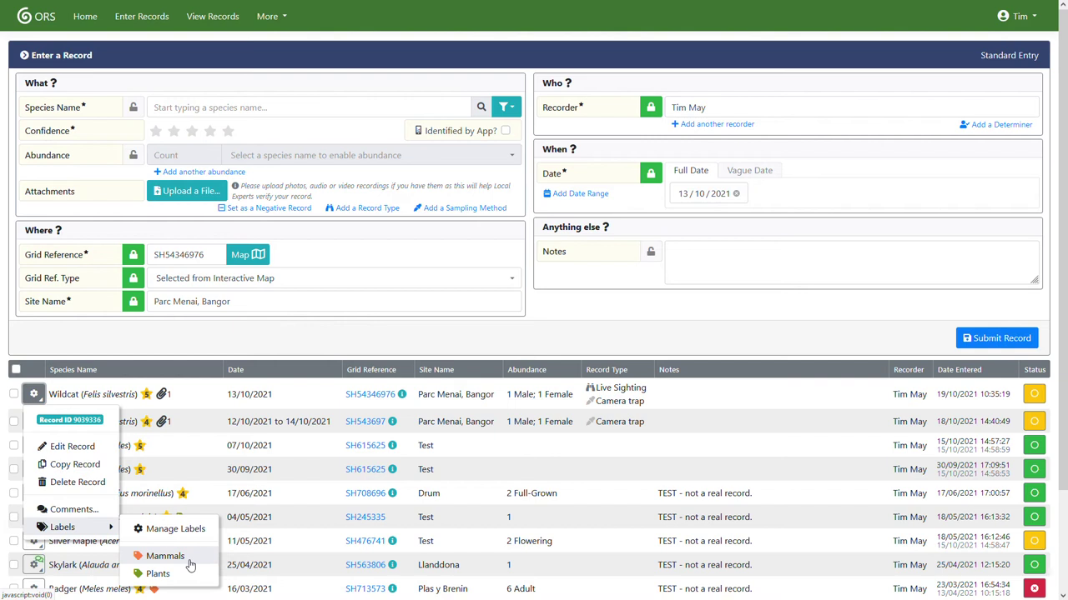
{"action": "left_click", "coordinate": [207, 447]}
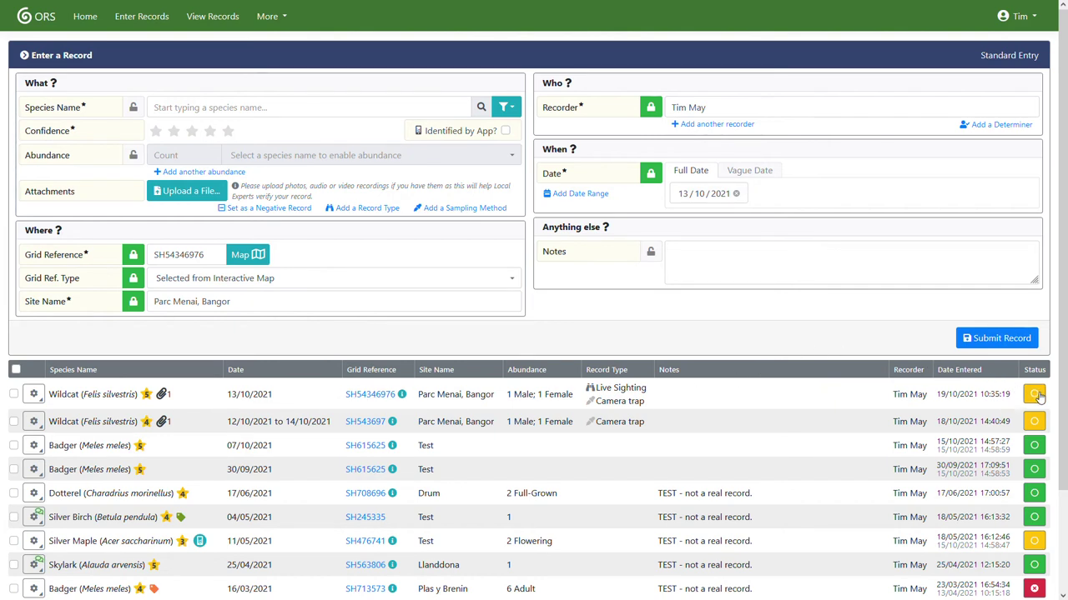
{"action": "mouse_move", "coordinate": [1039, 401]}
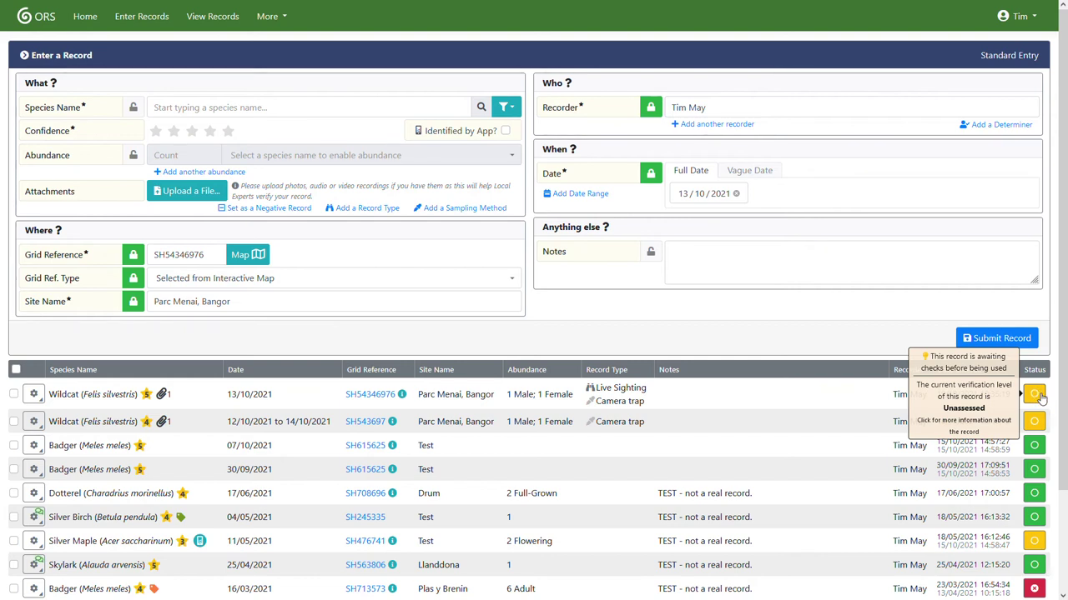
{"action": "mouse_move", "coordinate": [1036, 449]}
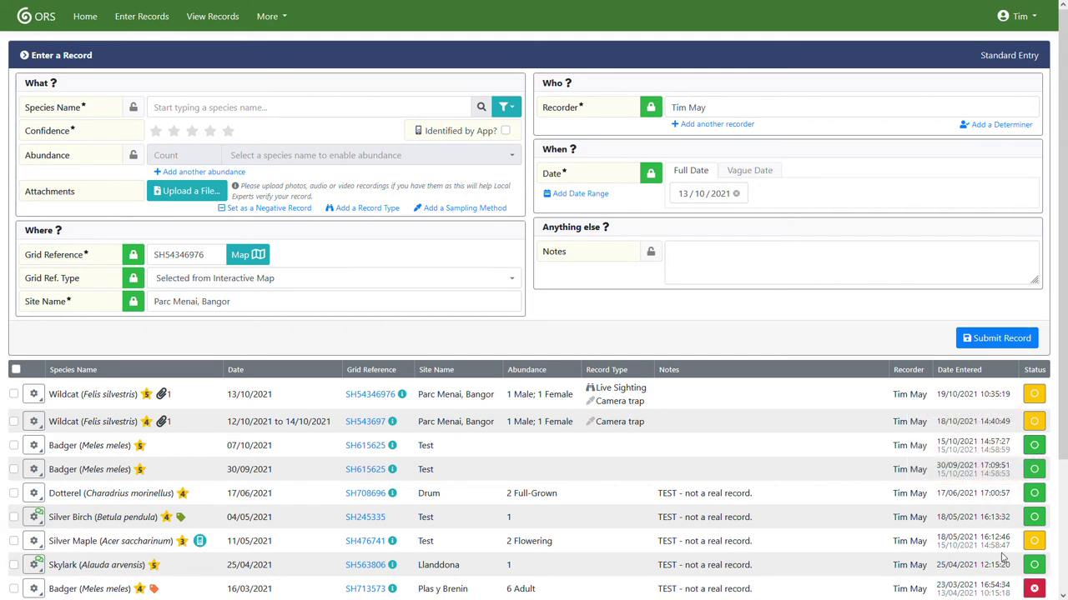
{"action": "mouse_move", "coordinate": [1035, 591]}
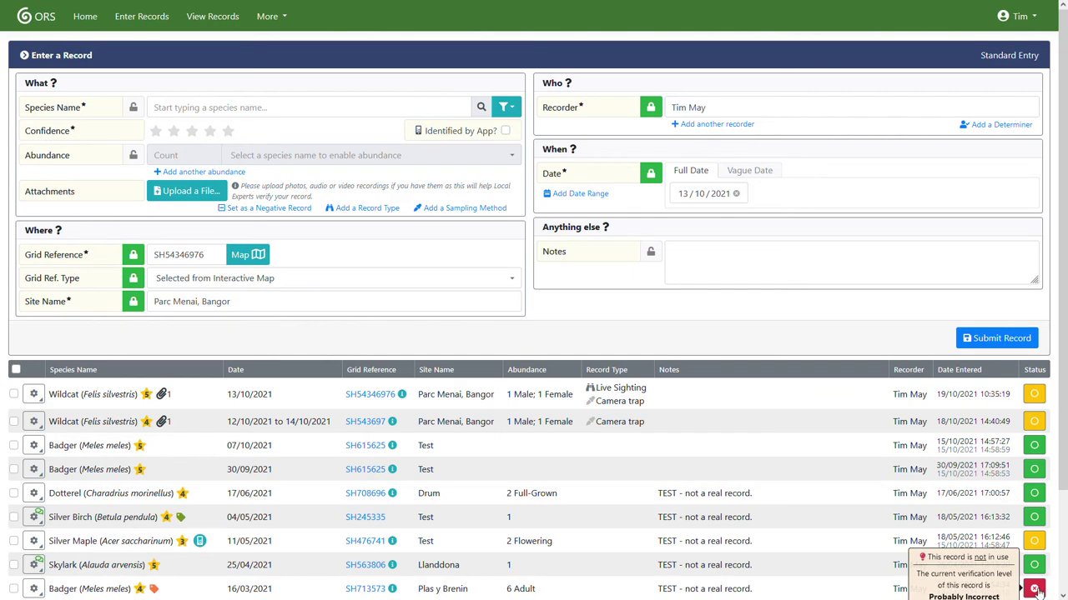
{"action": "left_click", "coordinate": [1030, 397]}
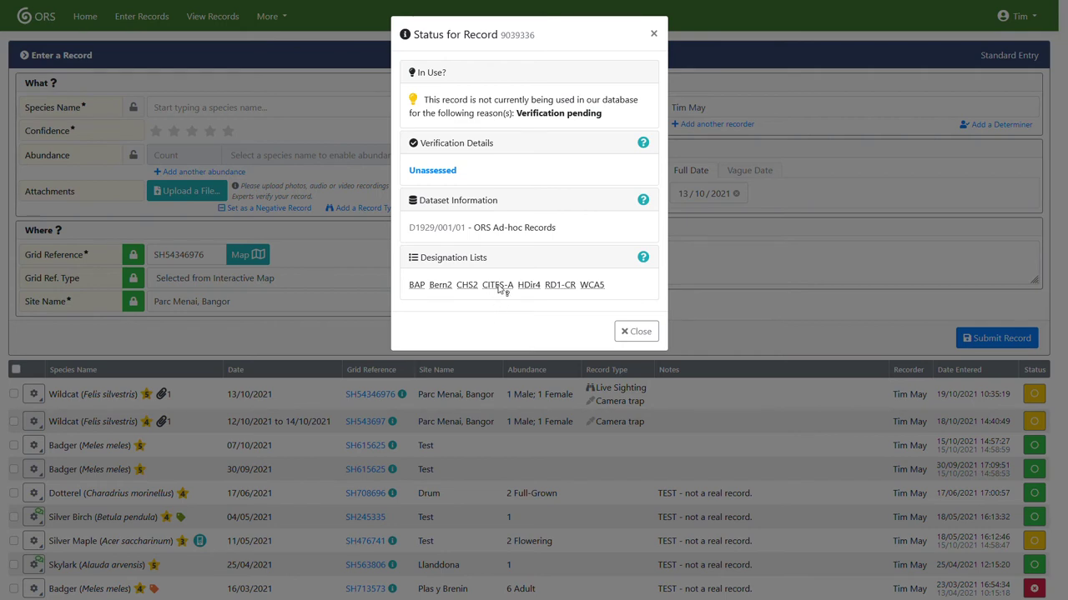
{"action": "left_click", "coordinate": [639, 332]}
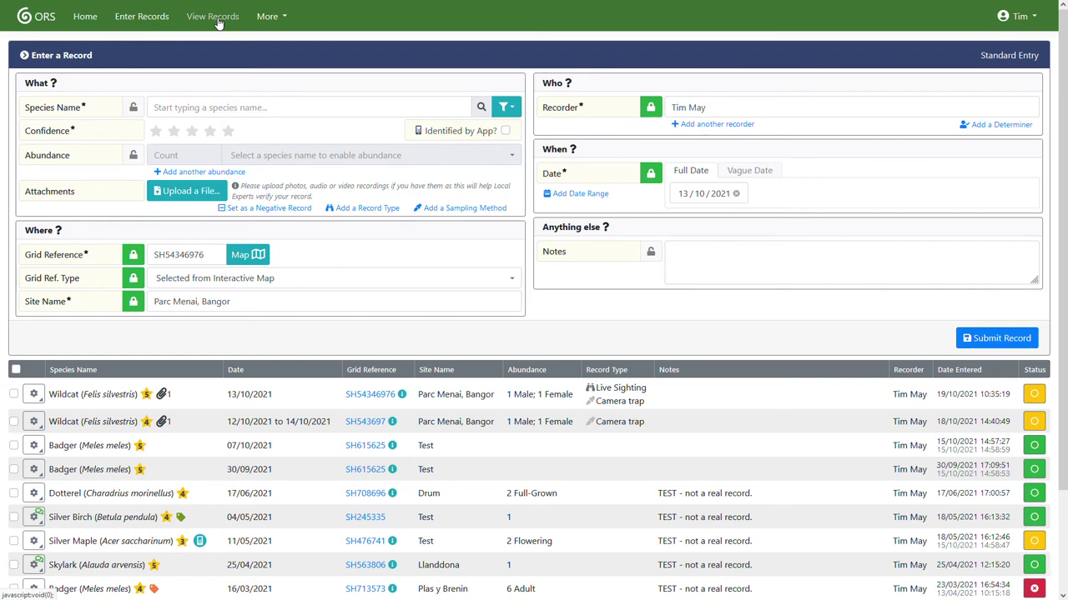
Open View Records for the Standard Entry project.
{"action": "left_click", "coordinate": [215, 17]}
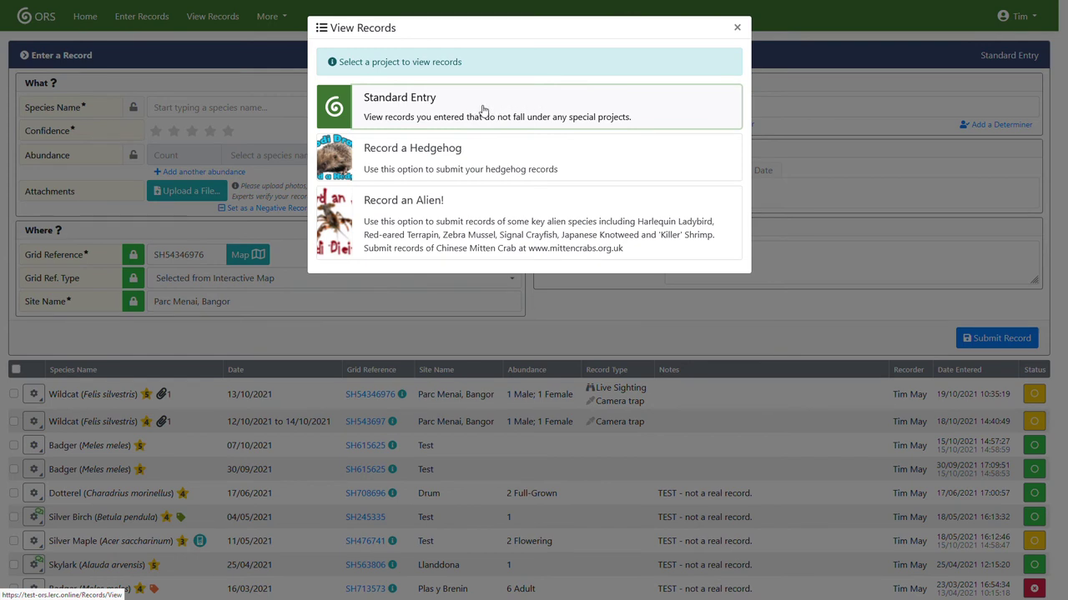
{"action": "left_click", "coordinate": [482, 111]}
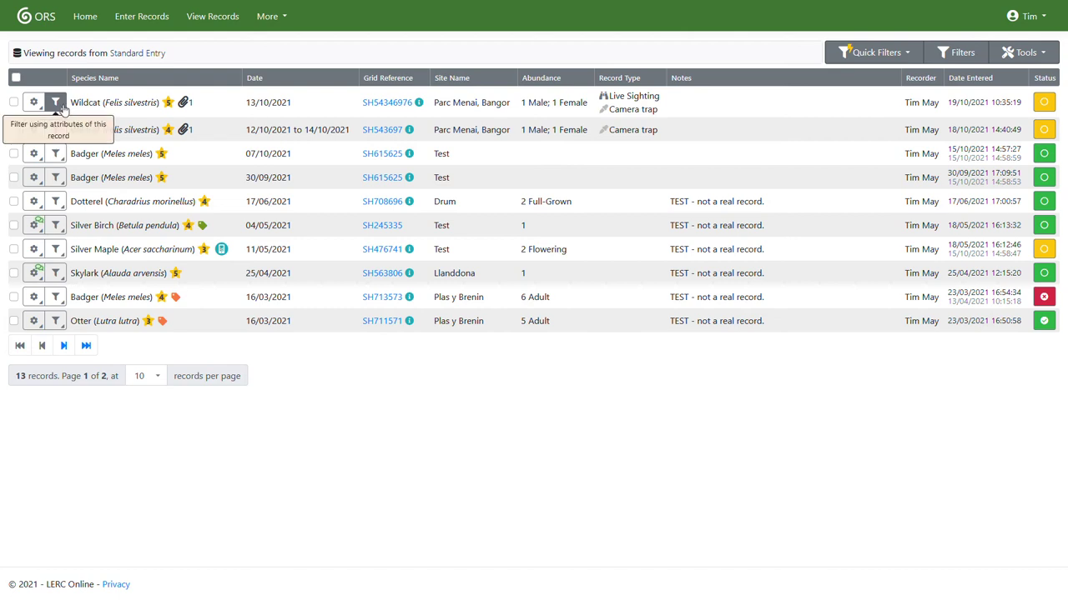
Filter the list to the Otter record's 2km grid square, SH75D.
{"action": "left_click", "coordinate": [61, 103]}
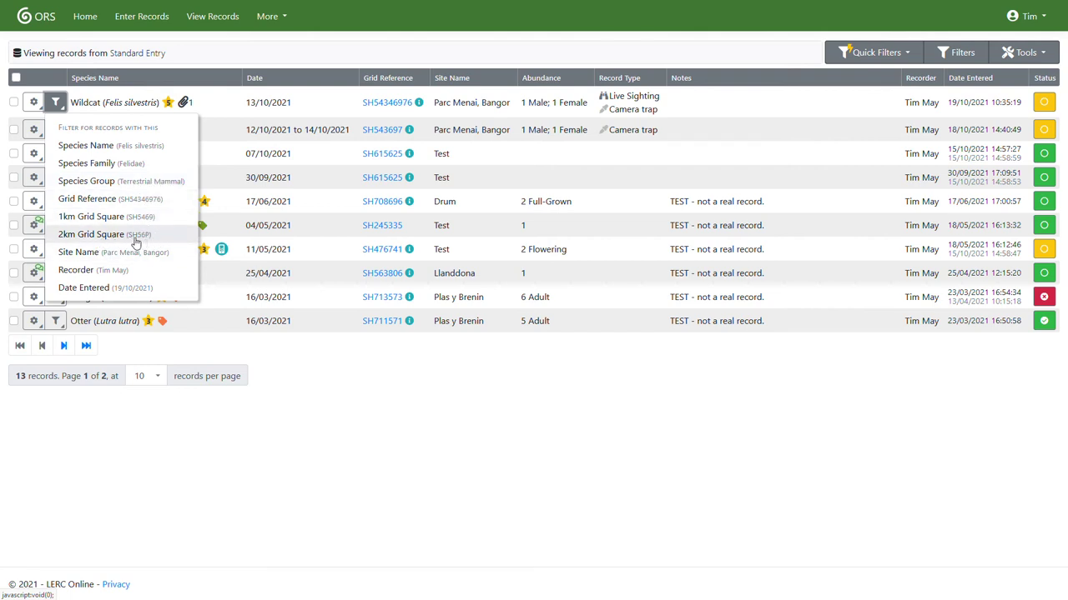
{"action": "left_click", "coordinate": [387, 404]}
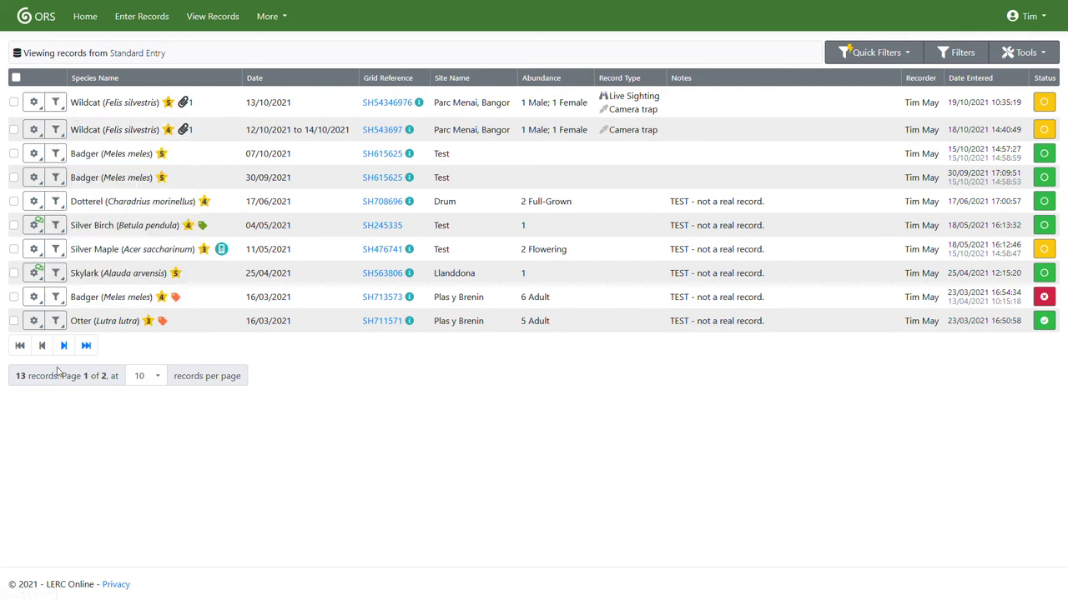
{"action": "left_click", "coordinate": [56, 321]}
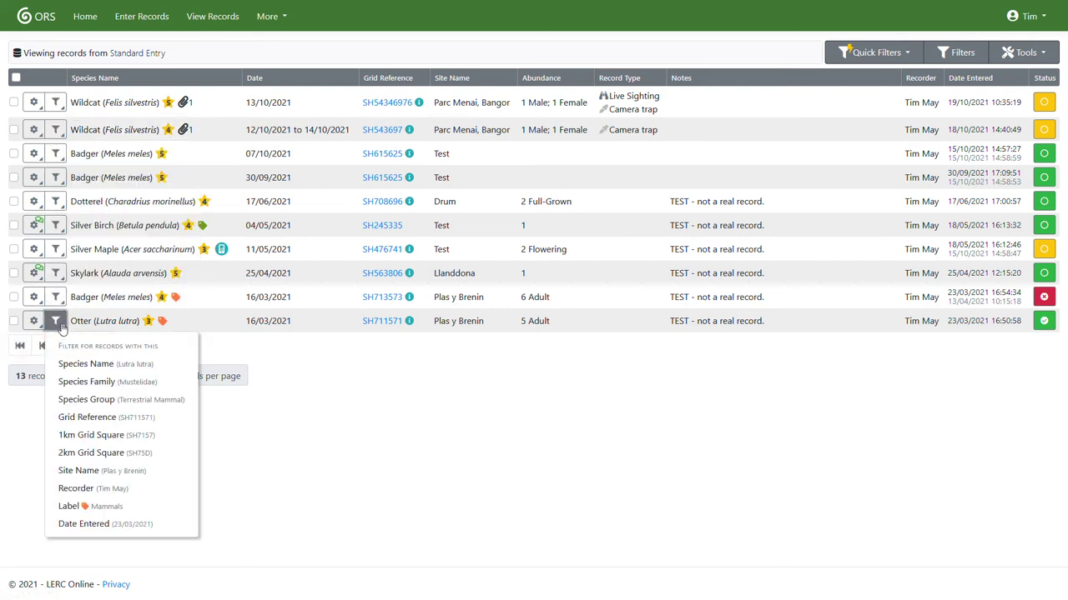
{"action": "left_click", "coordinate": [107, 453]}
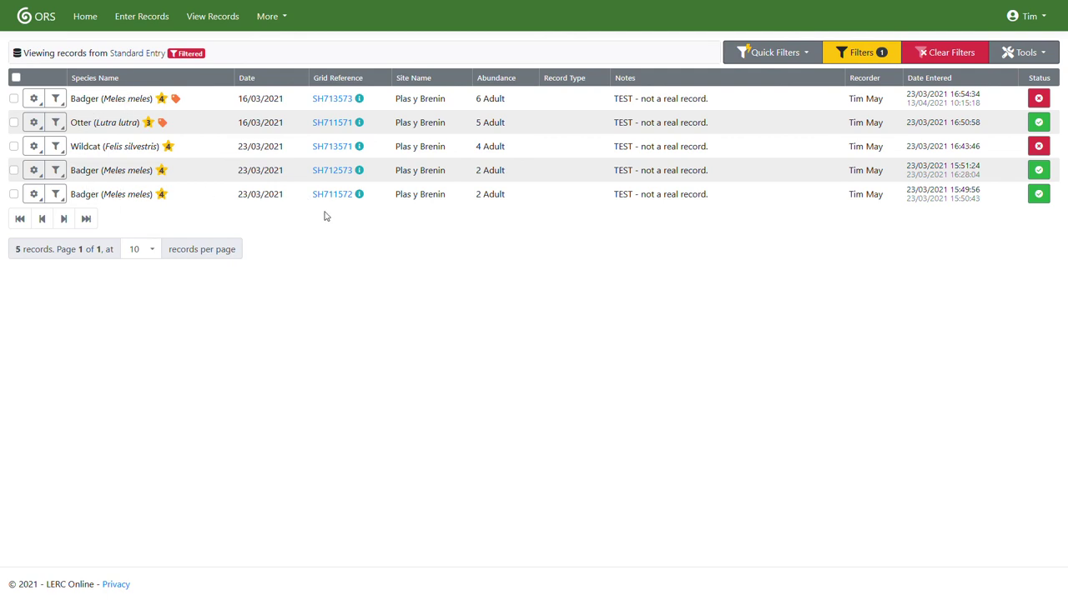
{"action": "left_click", "coordinate": [34, 99]}
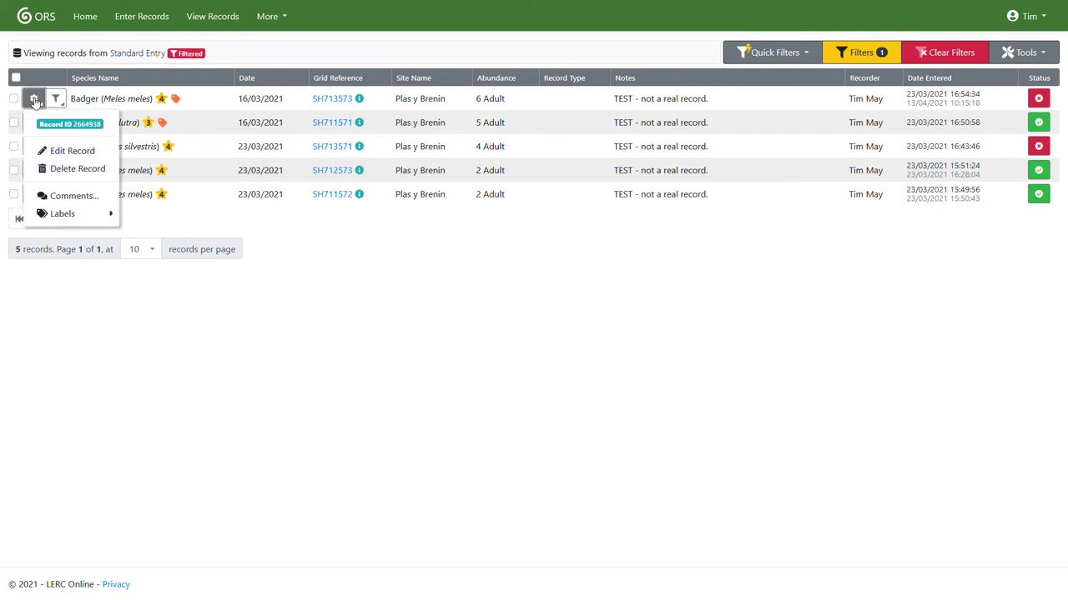
Review the active '2km Square equals SH75D' filter, then show the Quick Filters list.
{"action": "left_click", "coordinate": [730, 256]}
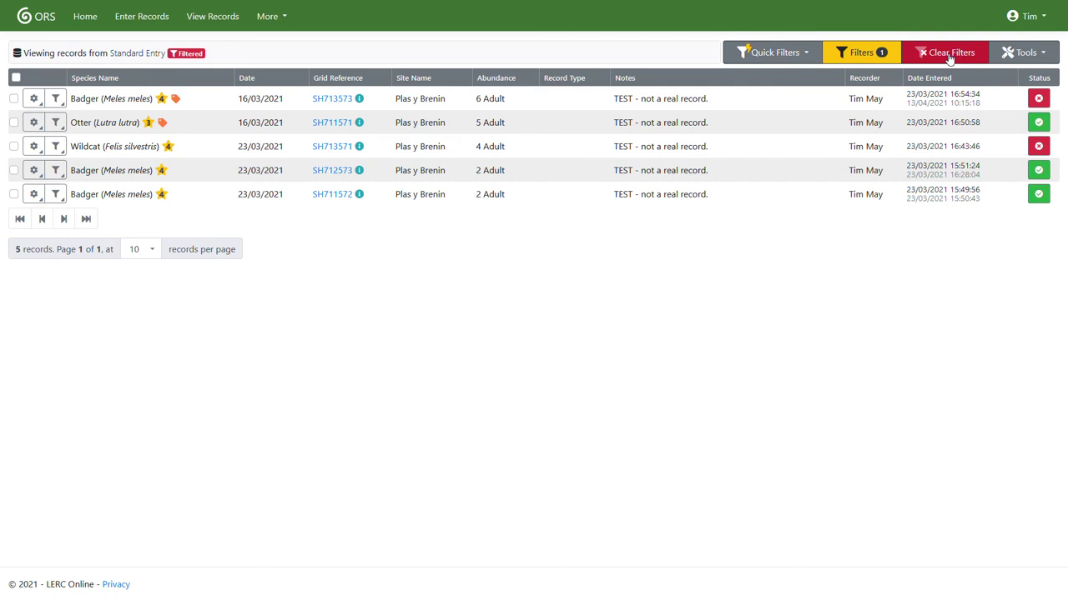
{"action": "left_click", "coordinate": [857, 56]}
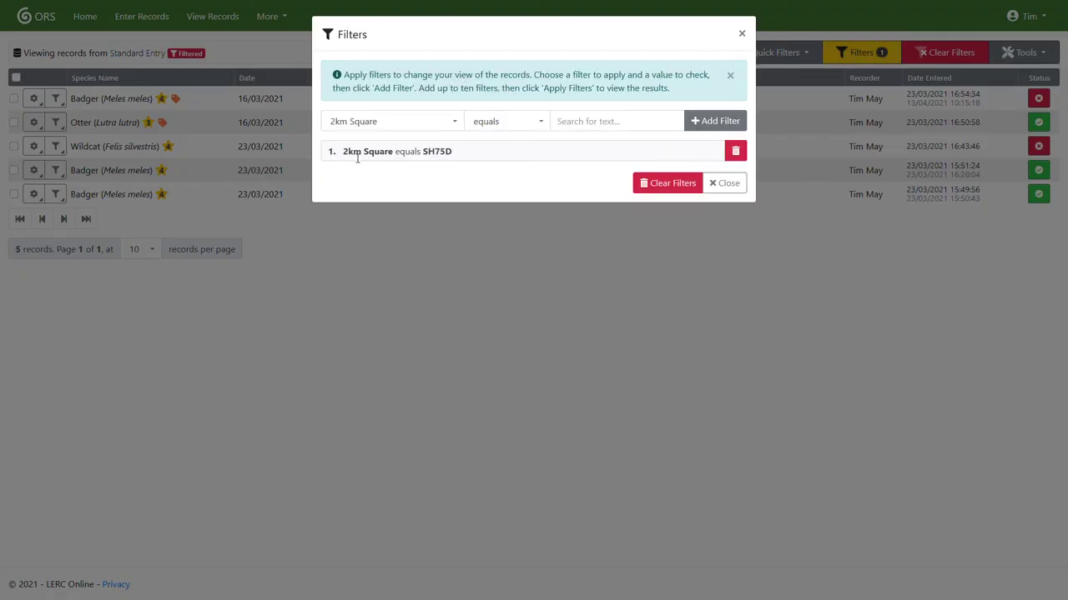
{"action": "left_click", "coordinate": [433, 126]}
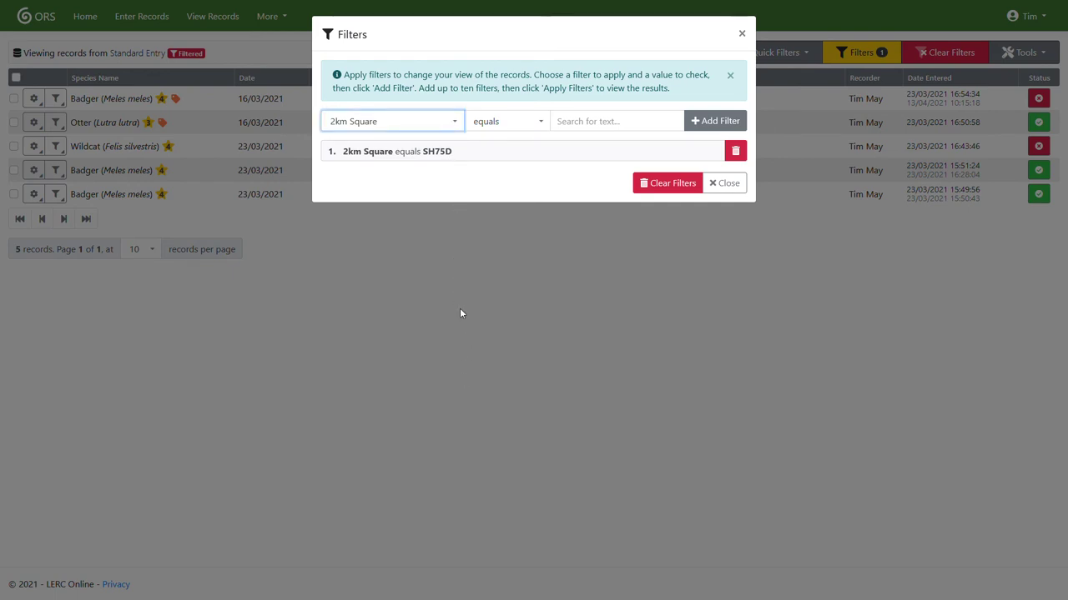
{"action": "left_click", "coordinate": [722, 183]}
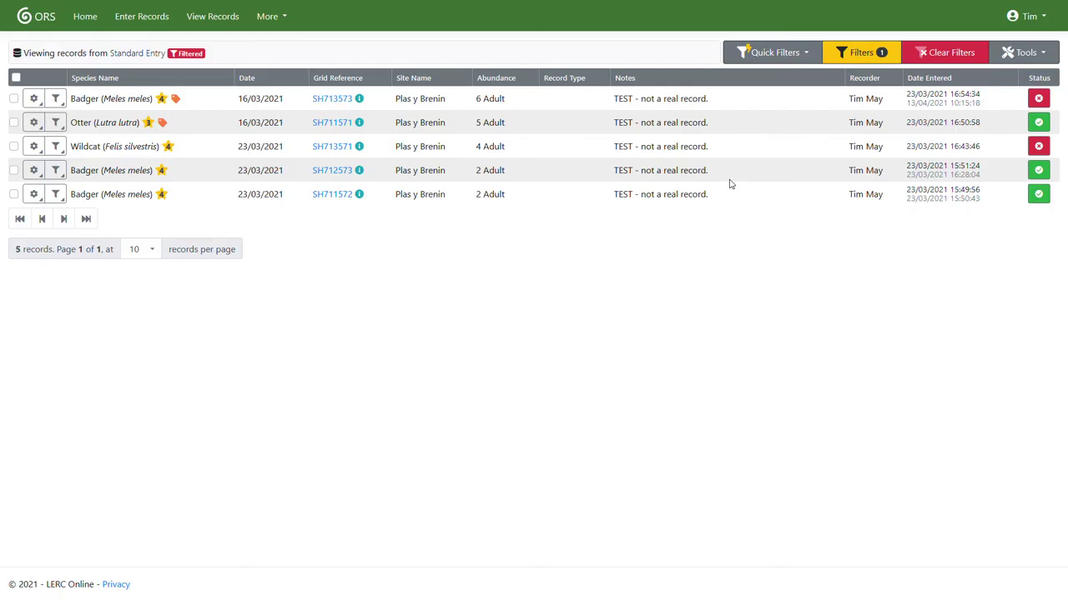
{"action": "left_click", "coordinate": [806, 57]}
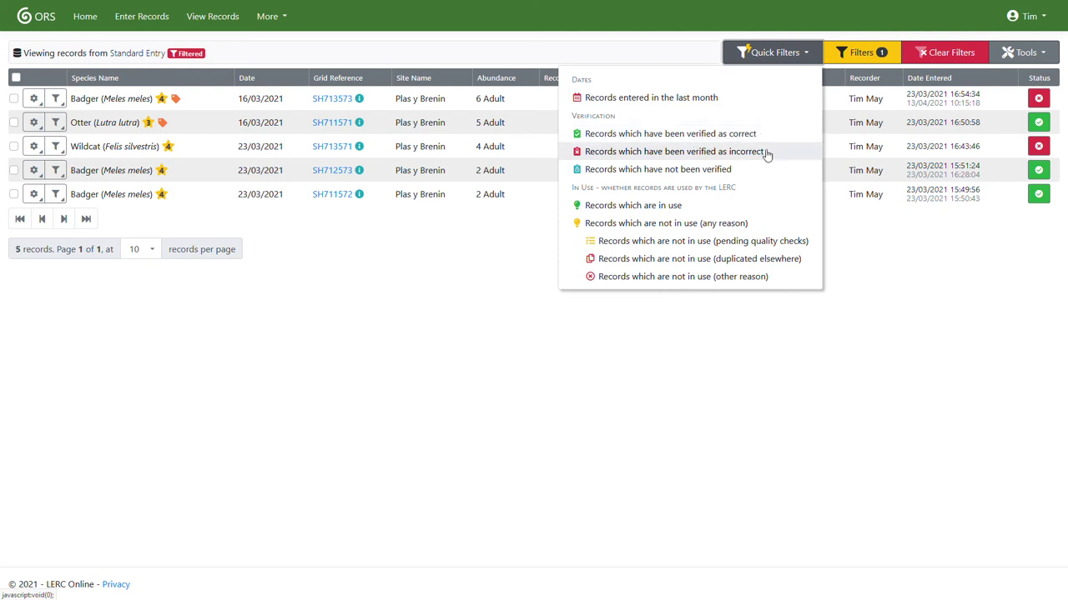
Dismiss the Quick Filters dropdown, leaving the five SH75D-filtered records listed.
{"action": "left_click", "coordinate": [786, 334]}
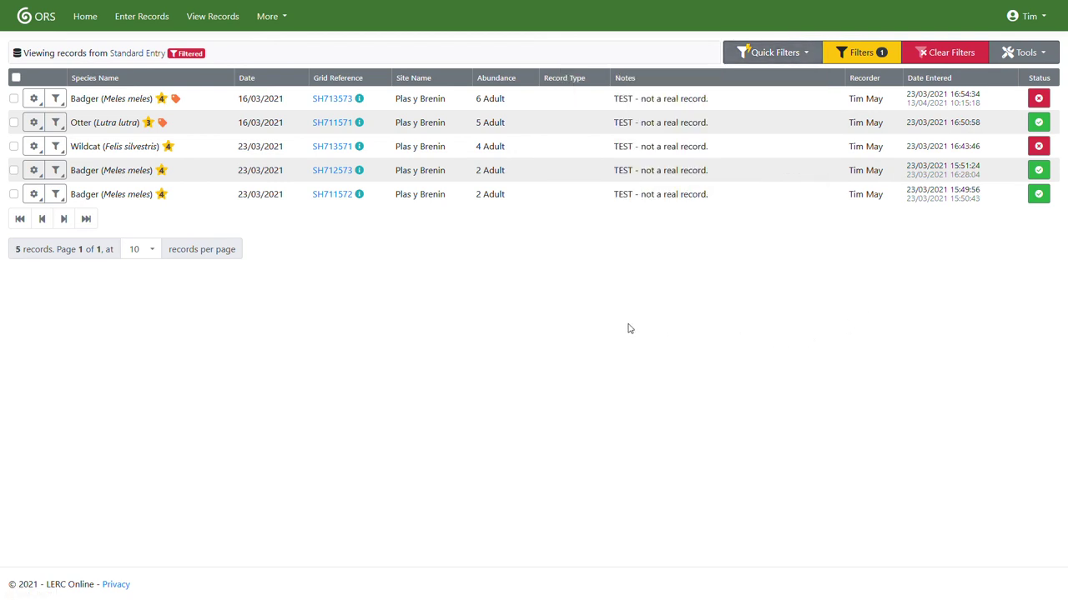
View the species list for the filtered records (Badger 3, Otter 1, Wildcat 1), then close it.
{"action": "left_click", "coordinate": [1046, 57]}
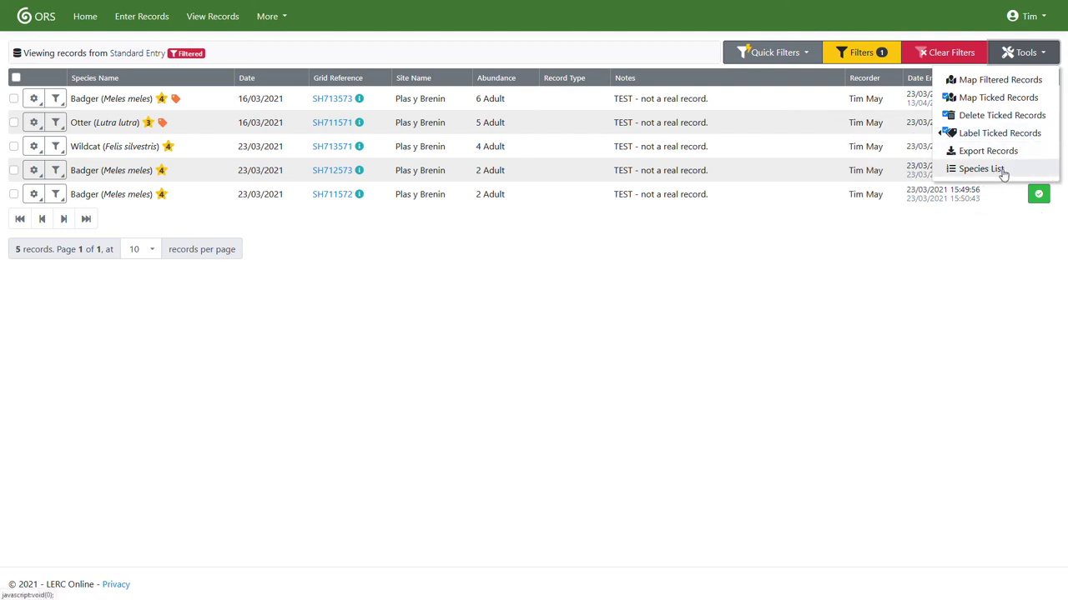
{"action": "left_click", "coordinate": [981, 169]}
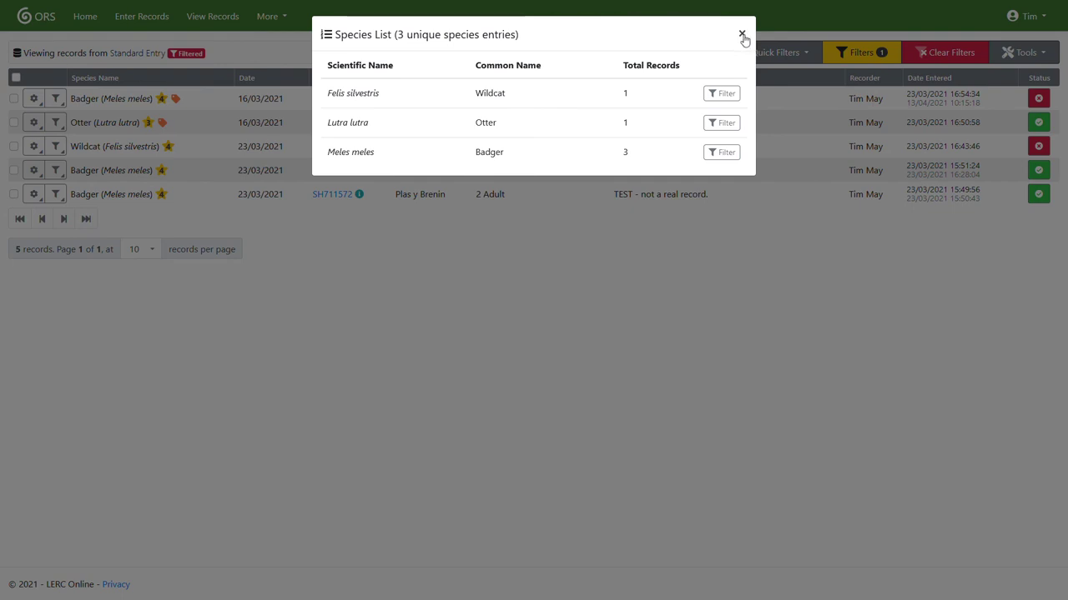
{"action": "left_click", "coordinate": [742, 36]}
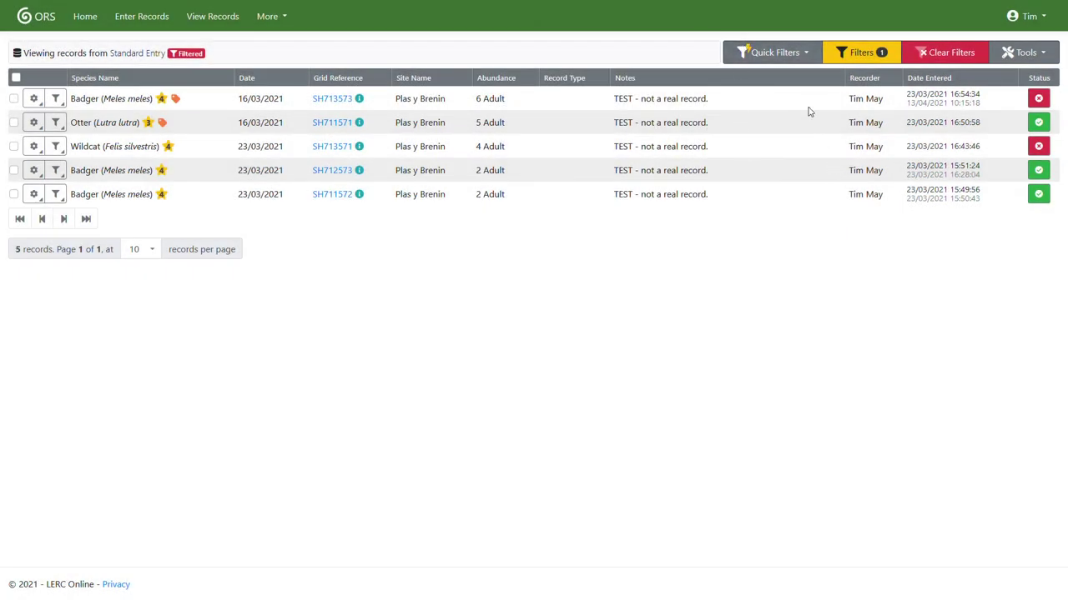
Map the filtered records, setting 'other reasons' and Negative Records to Show.
{"action": "left_click", "coordinate": [805, 53]}
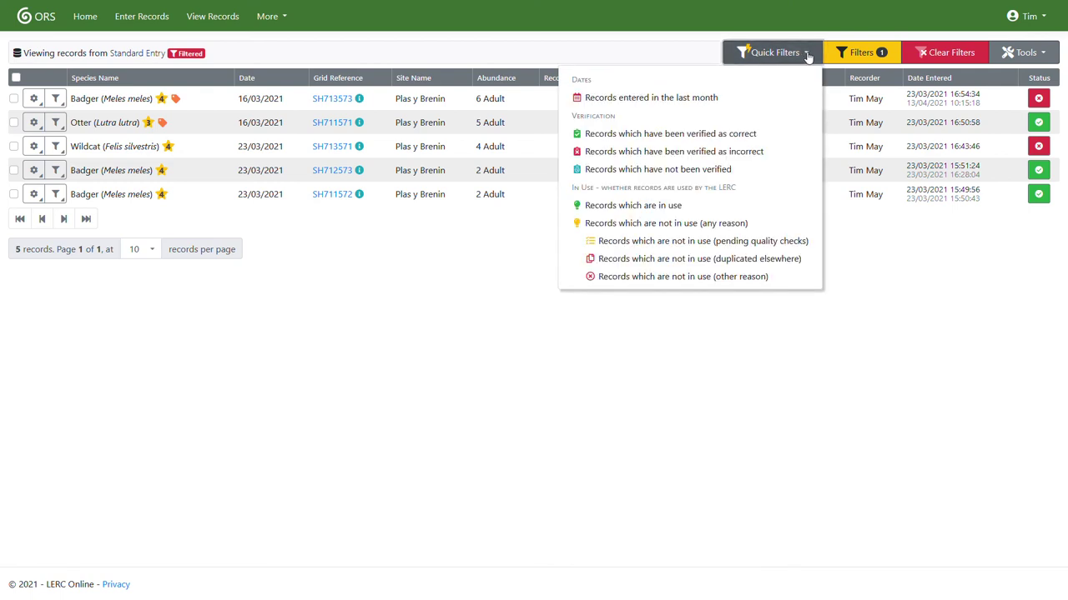
{"action": "left_click", "coordinate": [1034, 54]}
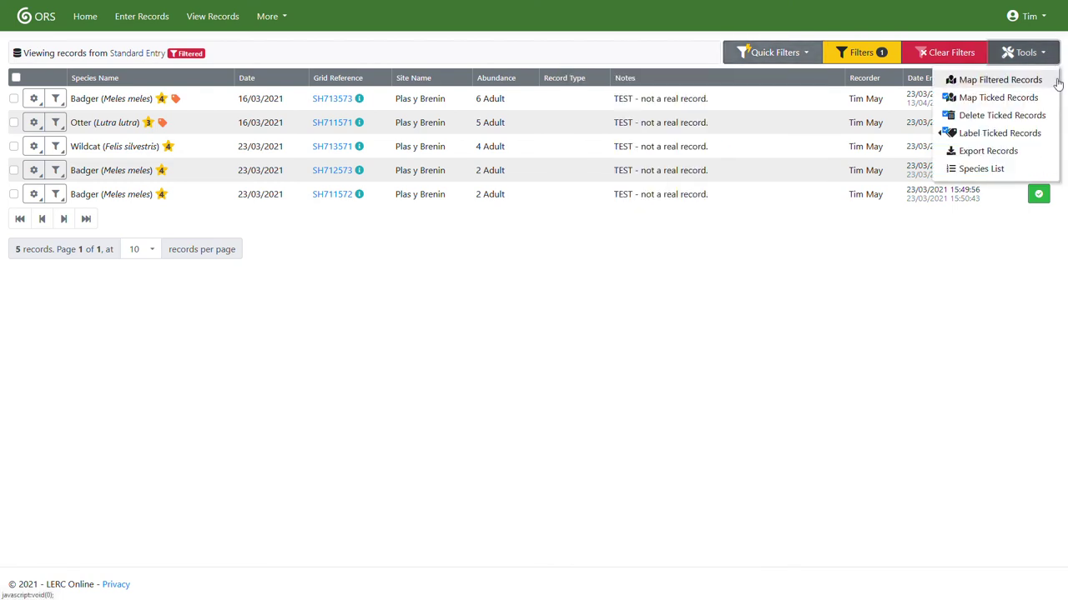
{"action": "left_click", "coordinate": [1054, 81]}
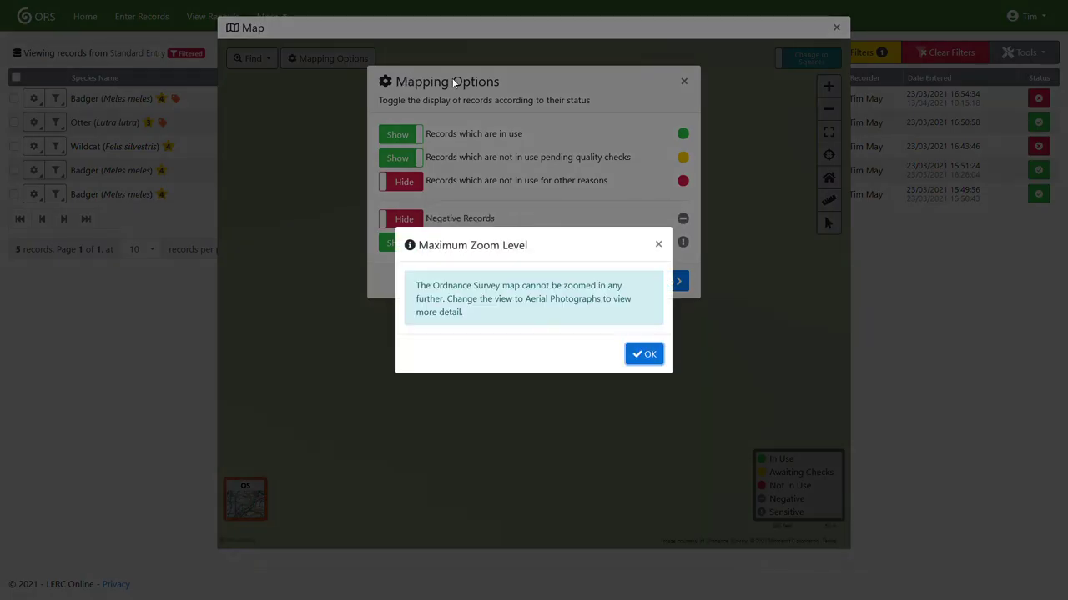
{"action": "left_click", "coordinate": [643, 354]}
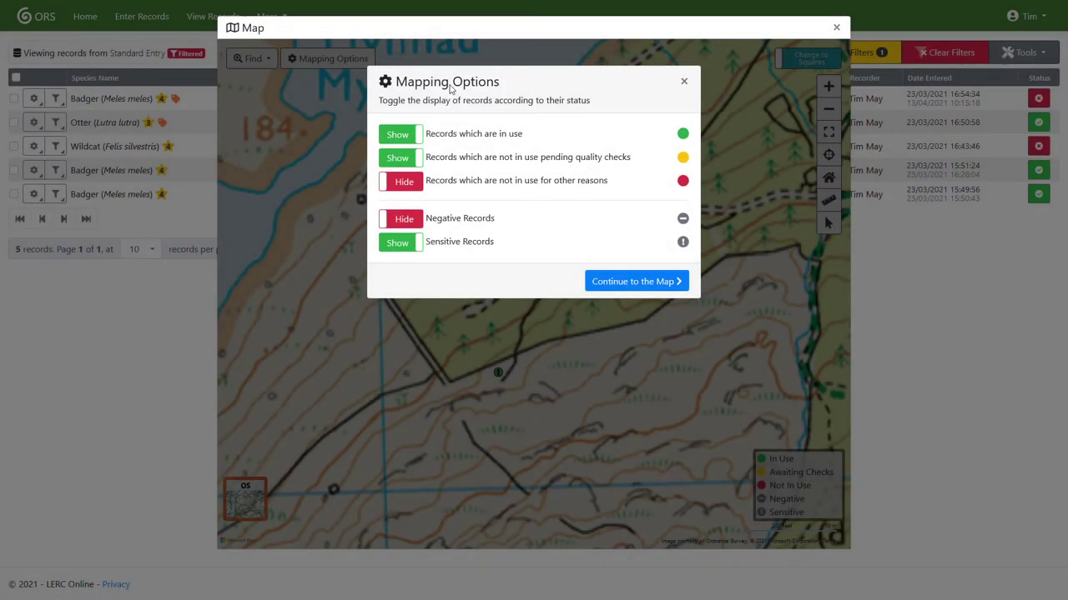
{"action": "left_click", "coordinate": [406, 190]}
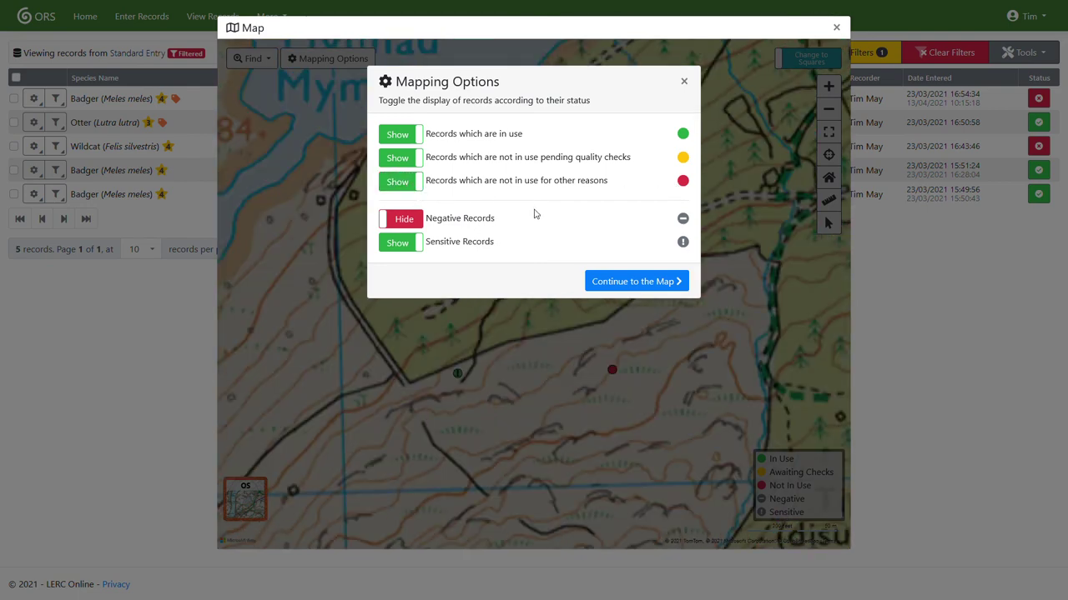
{"action": "left_click", "coordinate": [403, 221]}
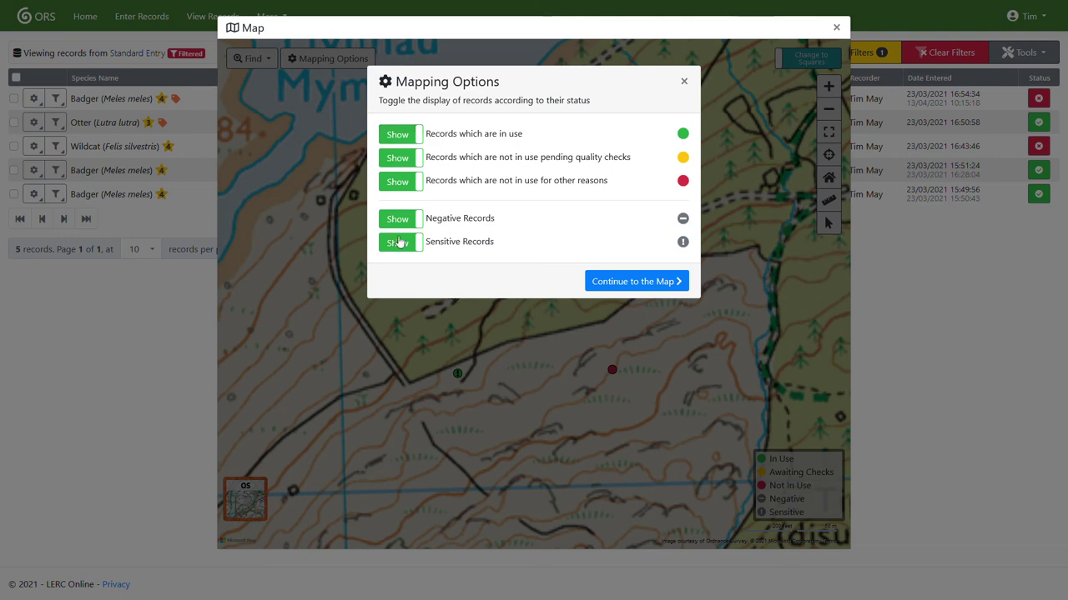
Inspect the Lutra lutra and Meles meles markers, including full details of the SH711572 badger record.
{"action": "left_click", "coordinate": [642, 288]}
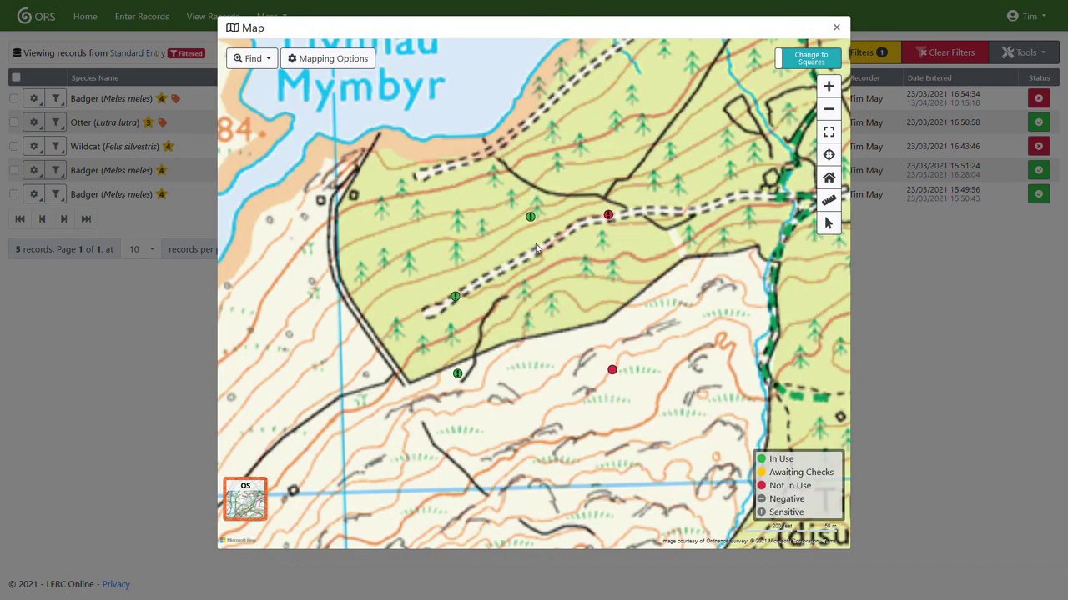
{"action": "scroll", "coordinate": [579, 256], "scroll_direction": "down", "scroll_amount": 1}
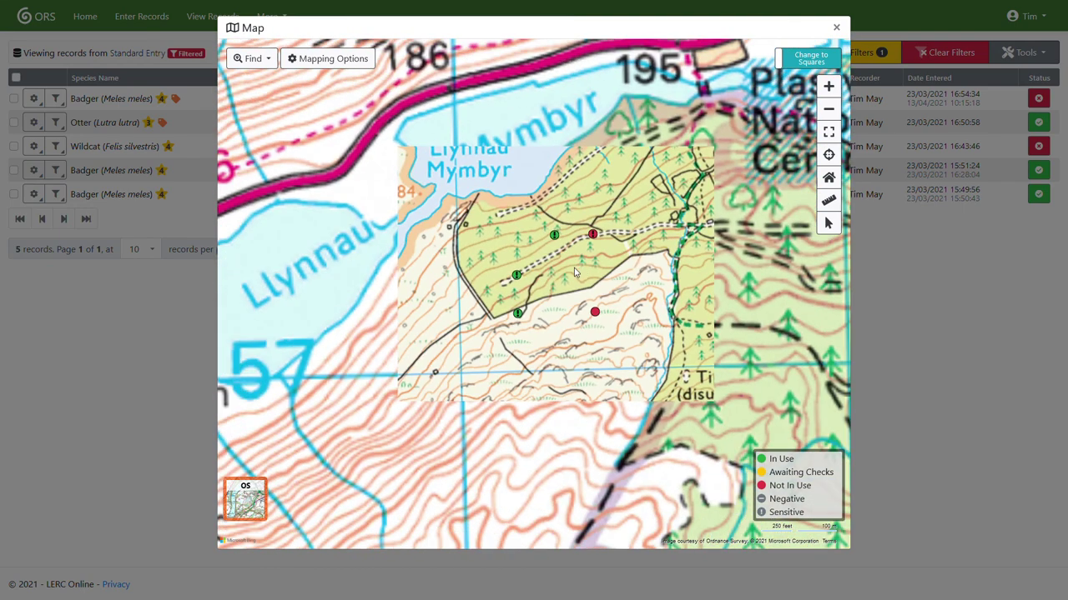
{"action": "left_click", "coordinate": [594, 312]}
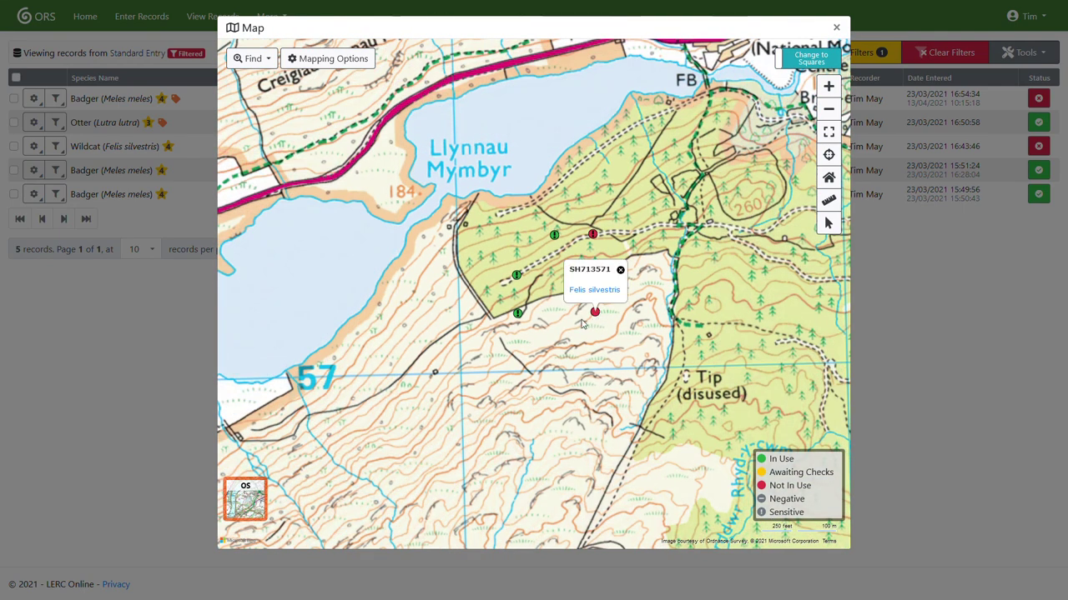
{"action": "left_click", "coordinate": [519, 315]}
{"action": "left_click", "coordinate": [592, 237]}
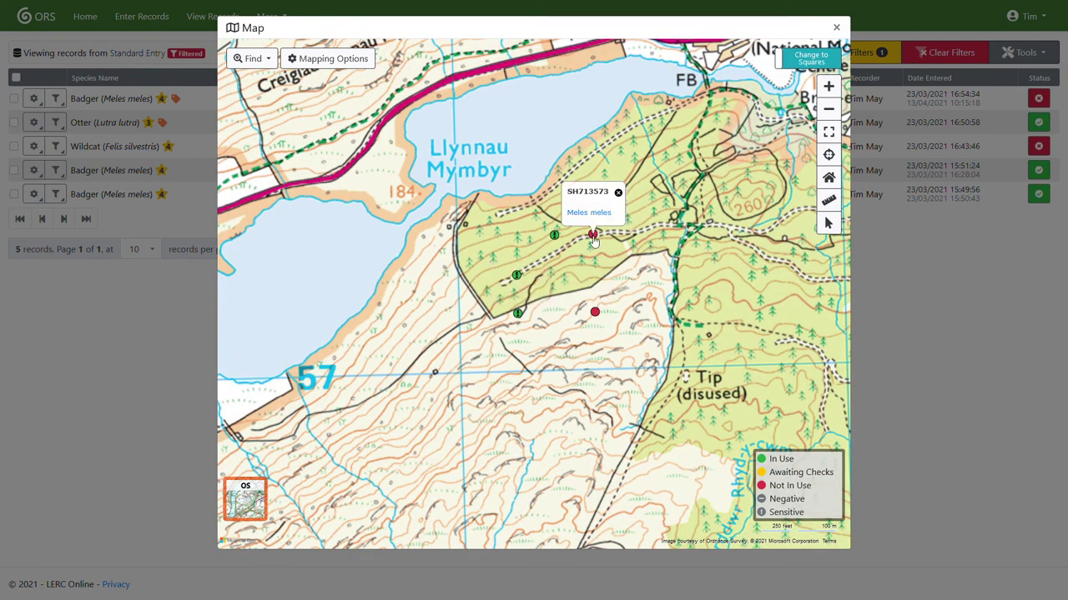
{"action": "left_click", "coordinate": [555, 236]}
{"action": "left_click", "coordinate": [517, 276]}
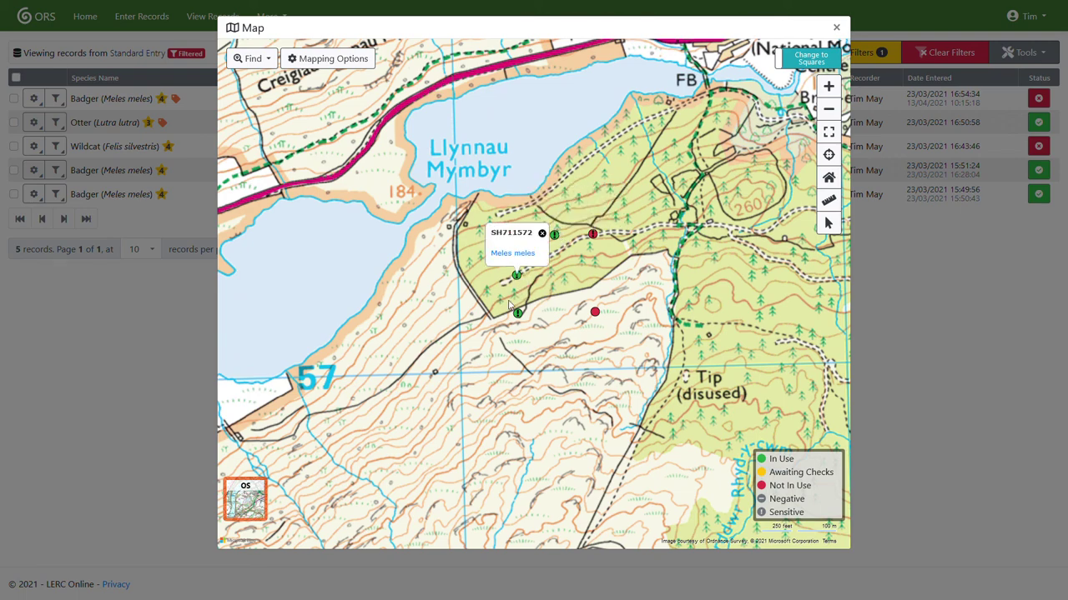
{"action": "left_click", "coordinate": [512, 253]}
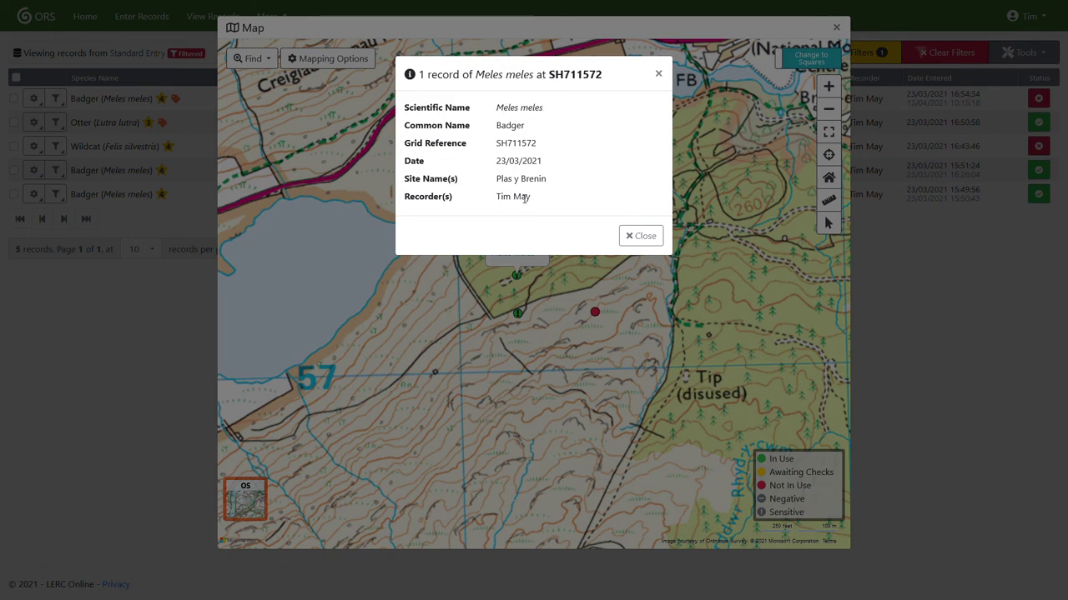
{"action": "left_click", "coordinate": [642, 237]}
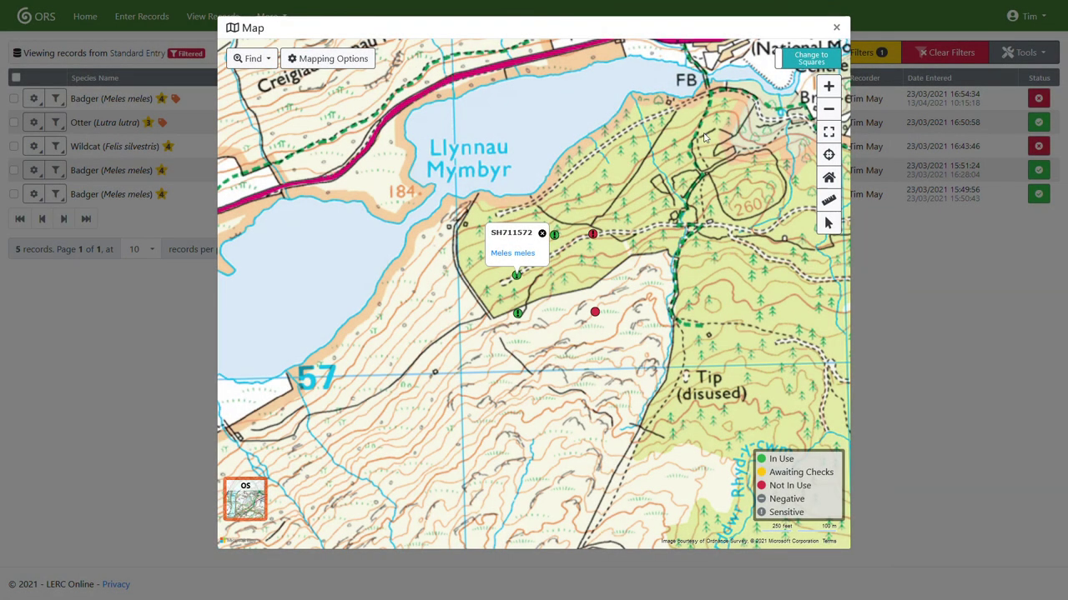
{"action": "left_click", "coordinate": [541, 233]}
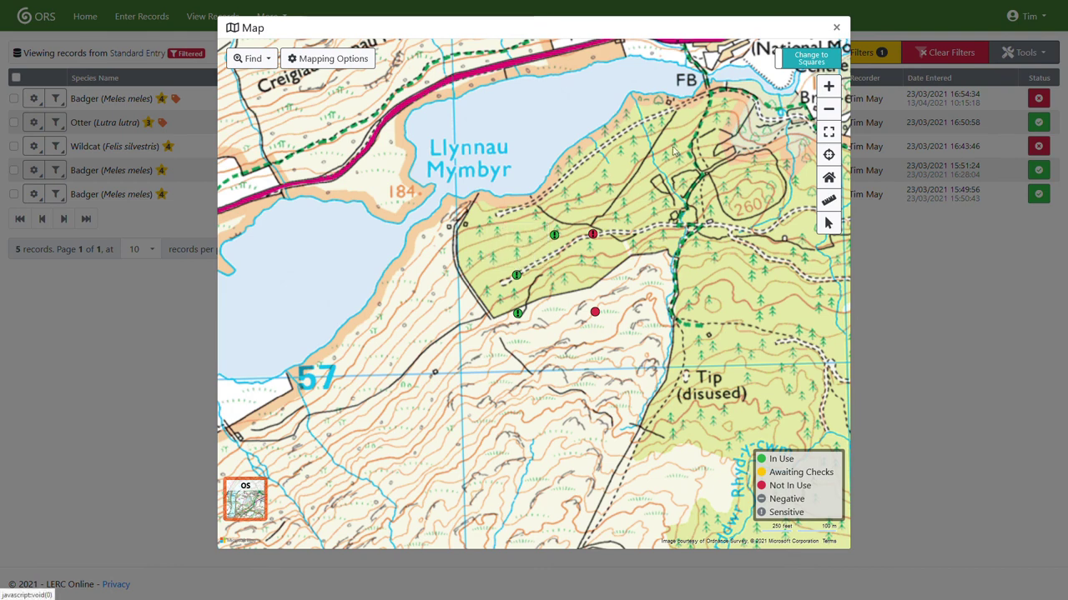
Switch the map display between grid squares and points, ending on points.
{"action": "left_click", "coordinate": [806, 66]}
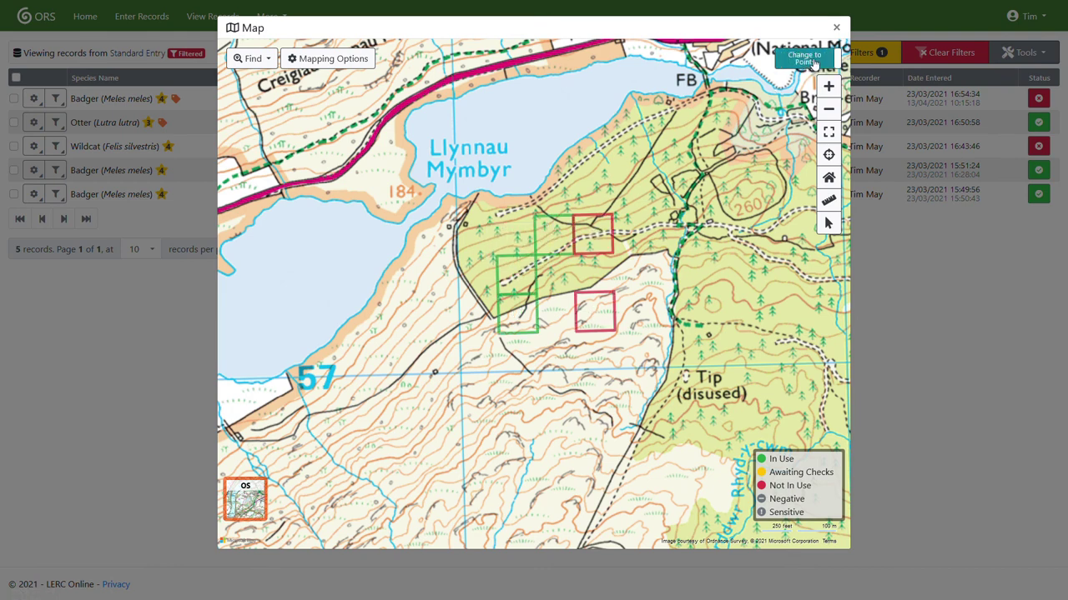
{"action": "left_click", "coordinate": [809, 65]}
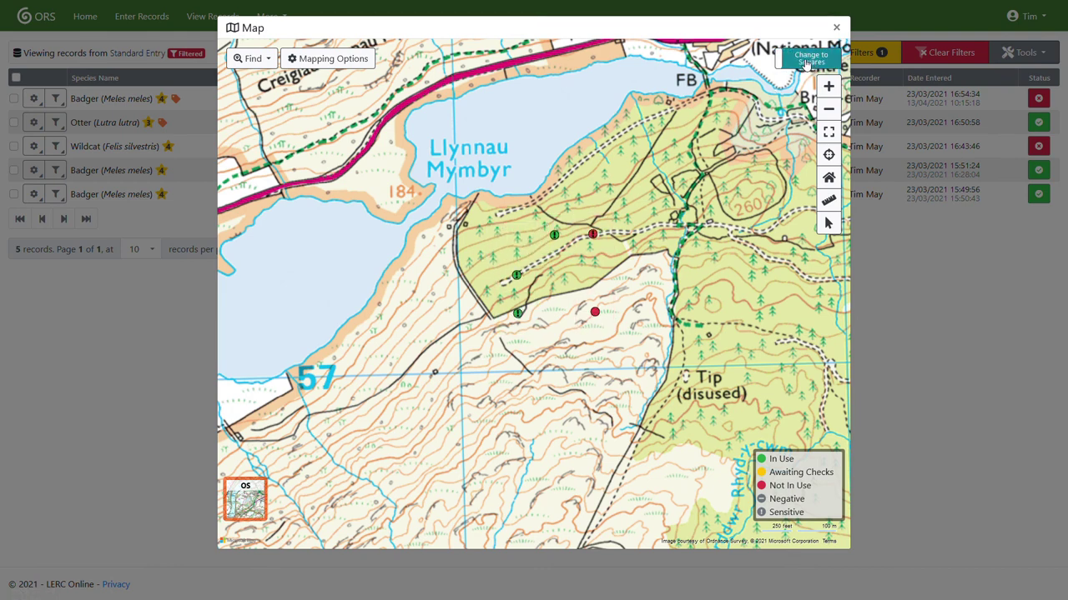
{"action": "left_click", "coordinate": [808, 66]}
{"action": "left_click", "coordinate": [809, 66]}
Close the map and start Export Records for the five filtered records.
{"action": "left_click", "coordinate": [837, 28]}
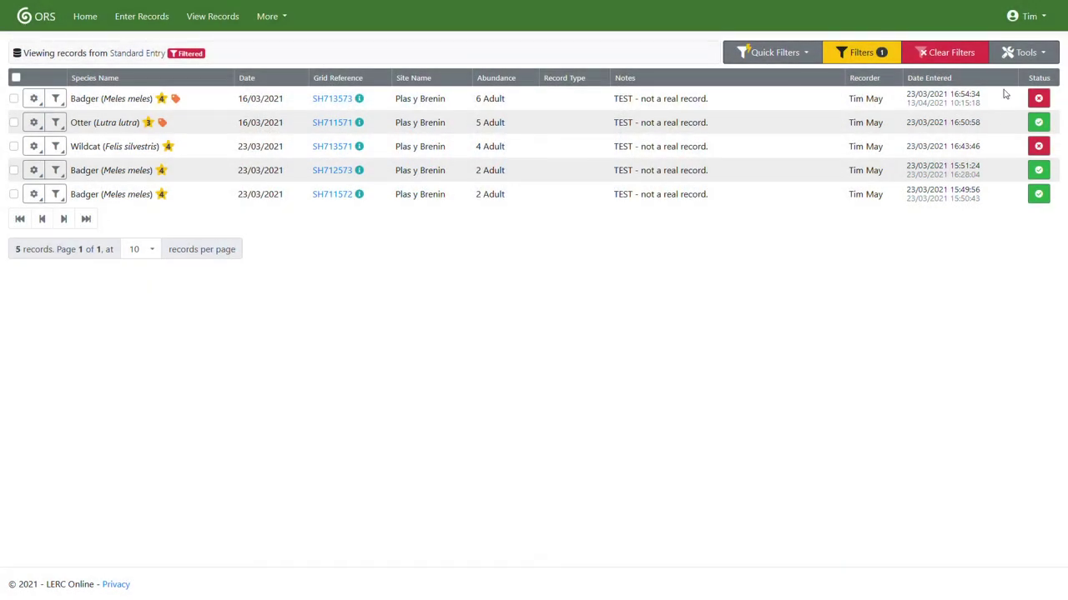
{"action": "left_click", "coordinate": [1047, 54]}
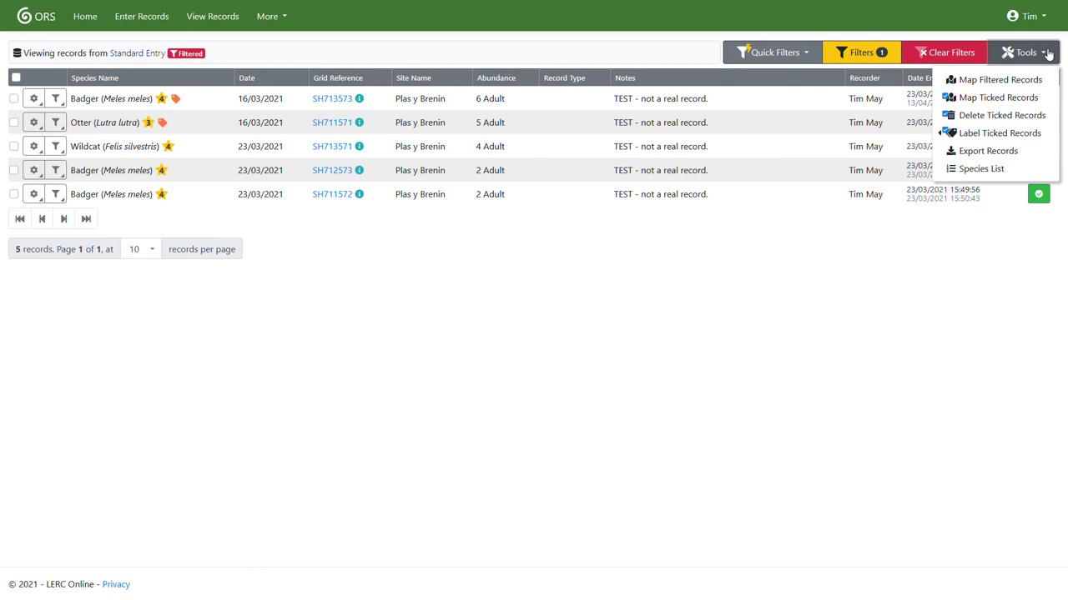
{"action": "left_click", "coordinate": [988, 152]}
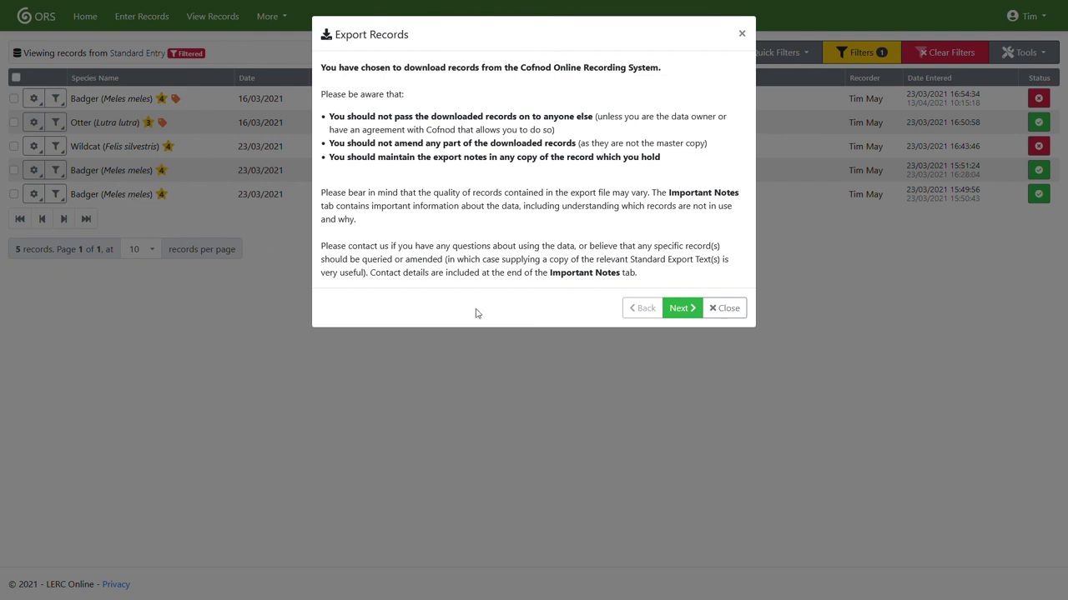
Accept the export terms and conditions, review the download options, and close without exporting.
{"action": "left_click", "coordinate": [682, 309]}
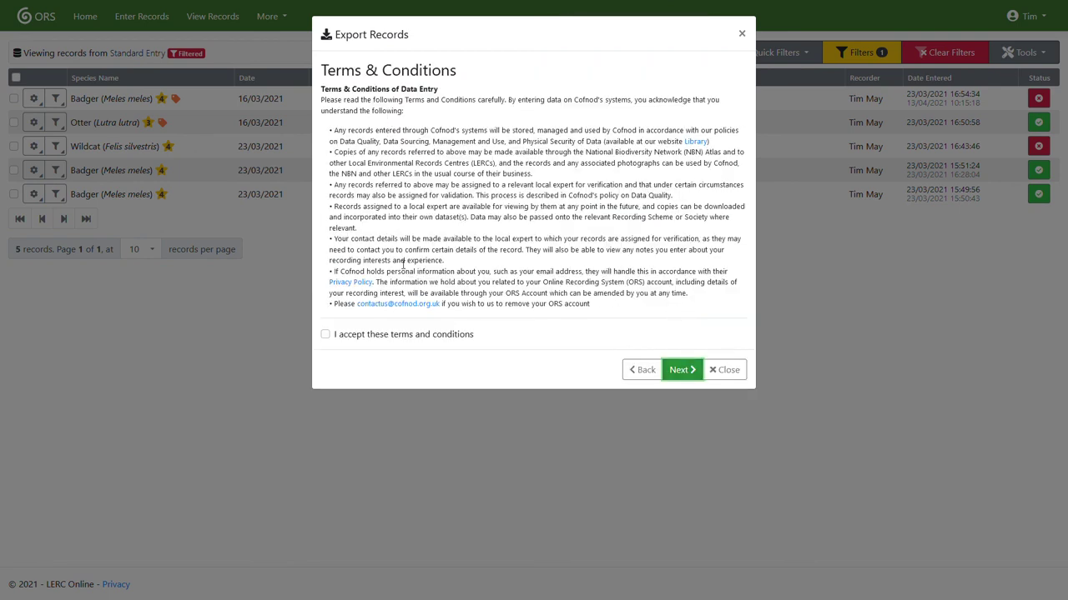
{"action": "left_click", "coordinate": [325, 334]}
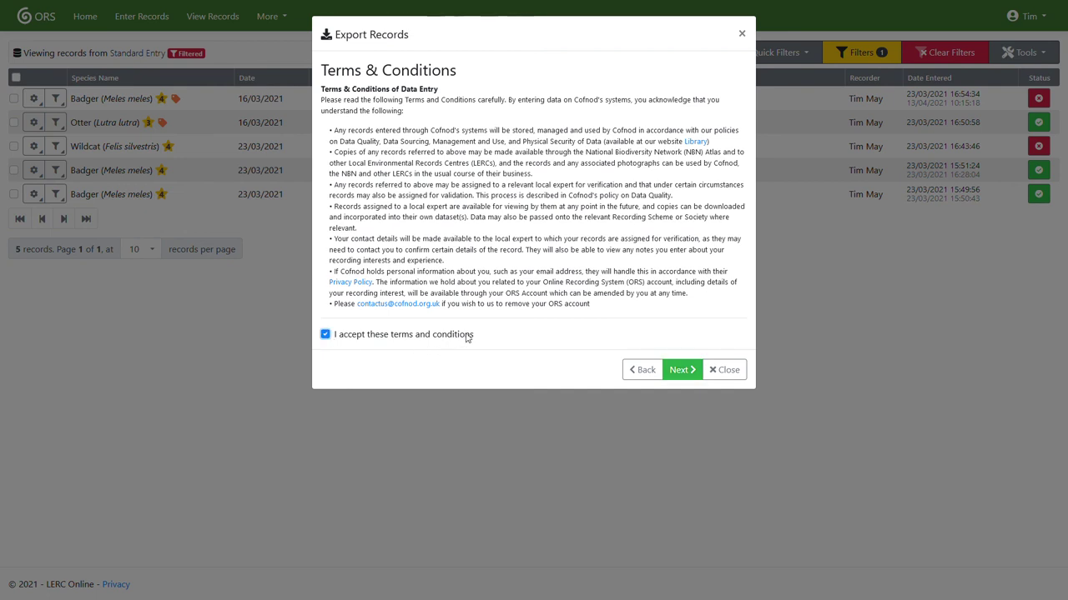
{"action": "left_click", "coordinate": [682, 371]}
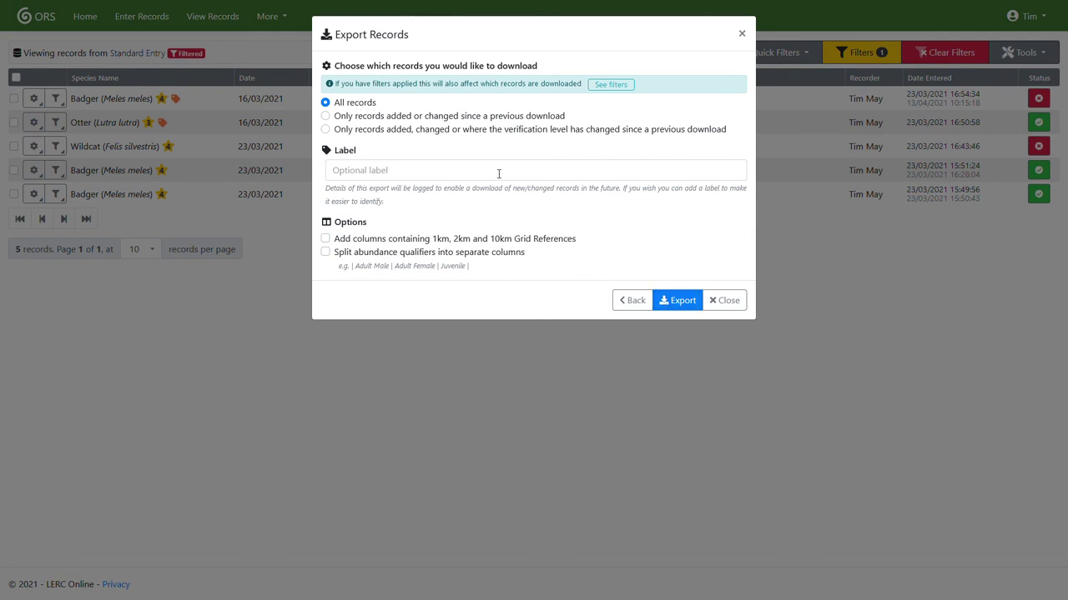
{"action": "left_click", "coordinate": [725, 301]}
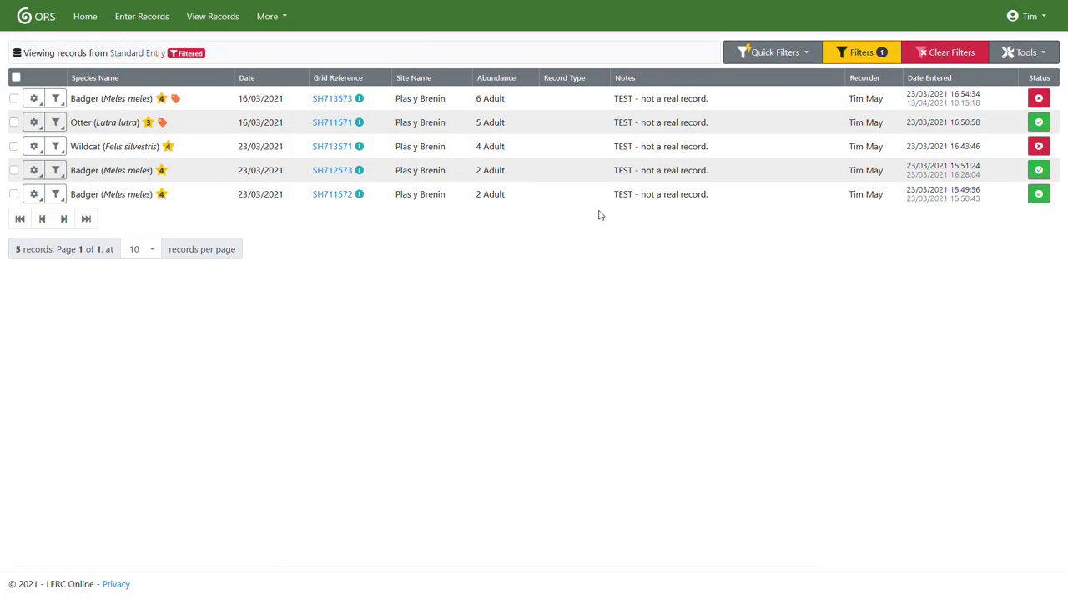